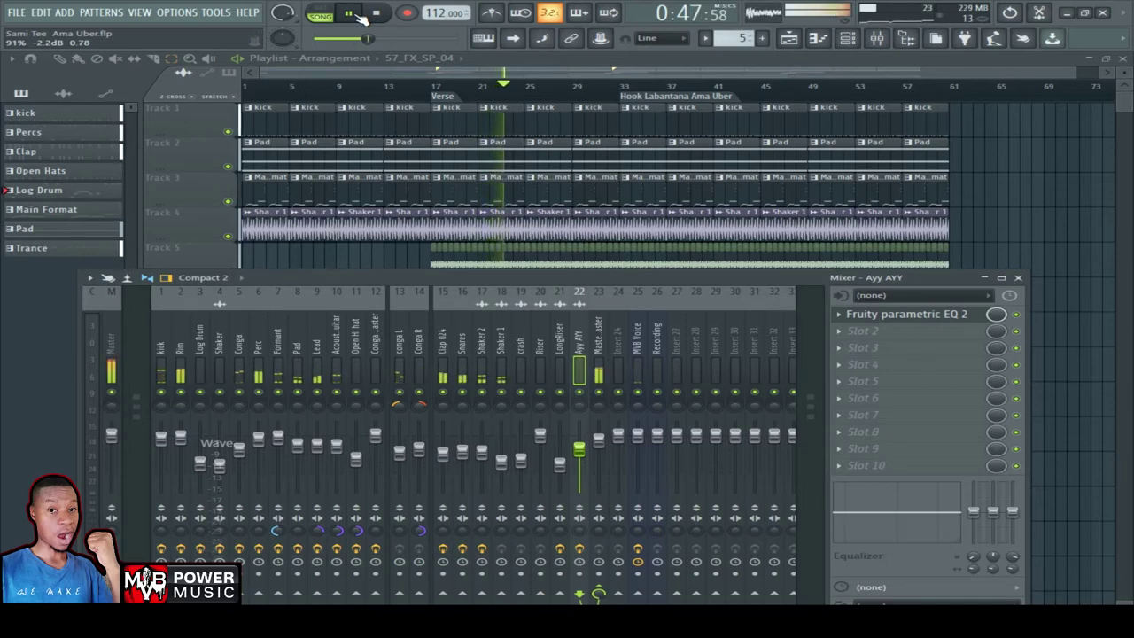
- Hide the mixer with F9 so the full Ama Uber remake arrangement is visible during playback
{"action": "key", "text": "F9"}
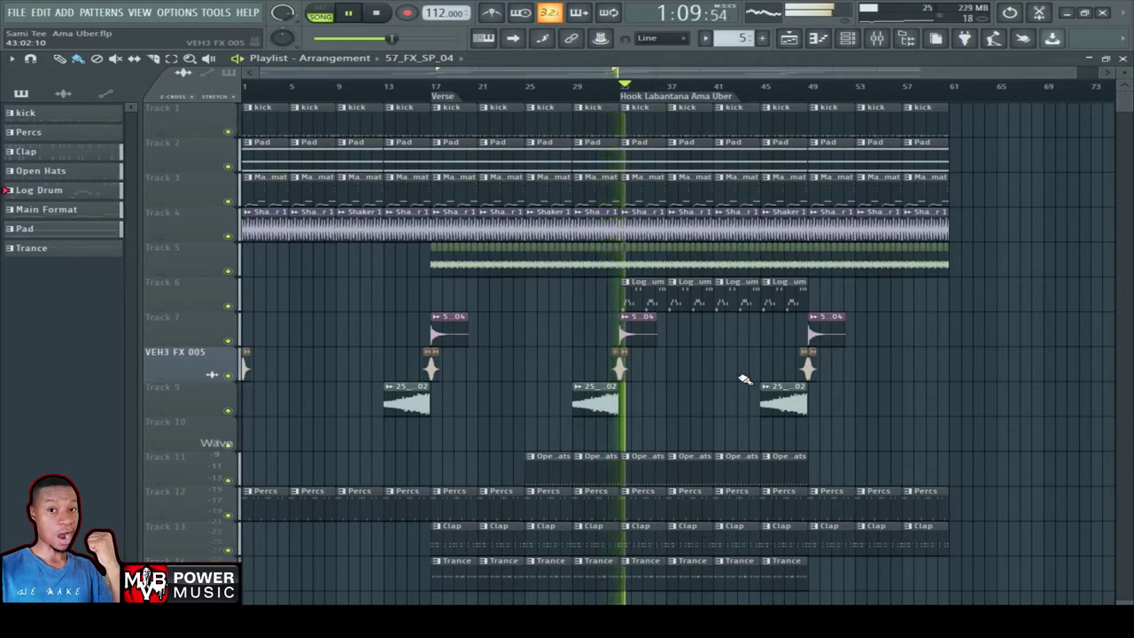
- Open the Log Drum clip in the piano roll and zoom out to show its F3–C4 bassline
{"action": "double_click", "coordinate": [679, 298]}
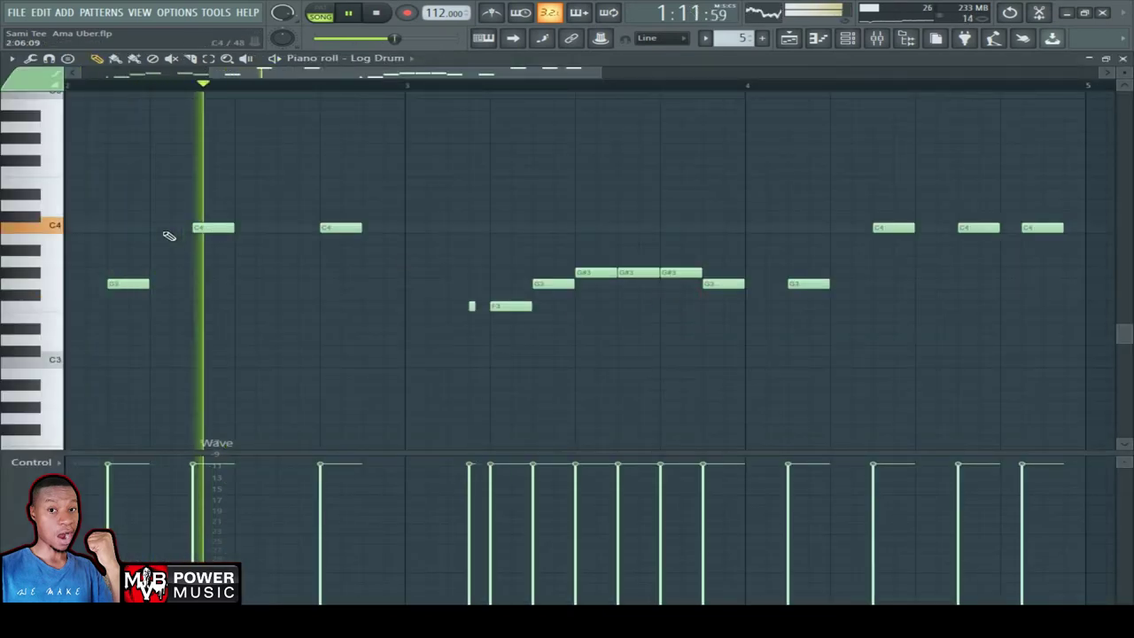
{"action": "left_click_drag", "start_coordinate": [603, 76], "coordinate": [622, 78]}
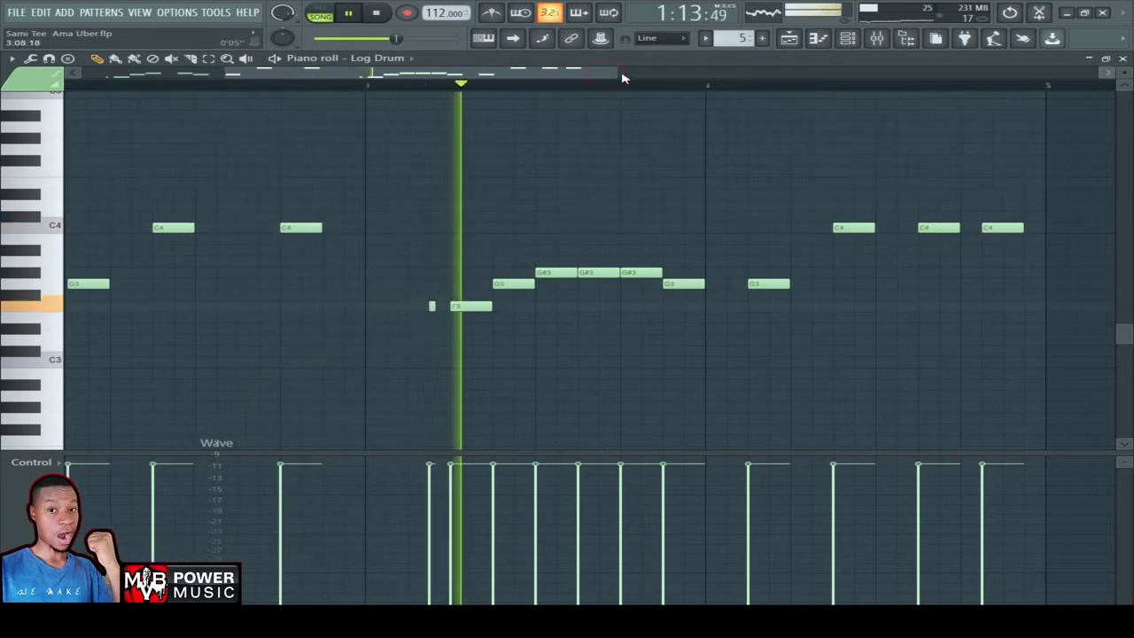
{"action": "scroll", "coordinate": [632, 76], "scroll_direction": "down", "scroll_amount": 3}
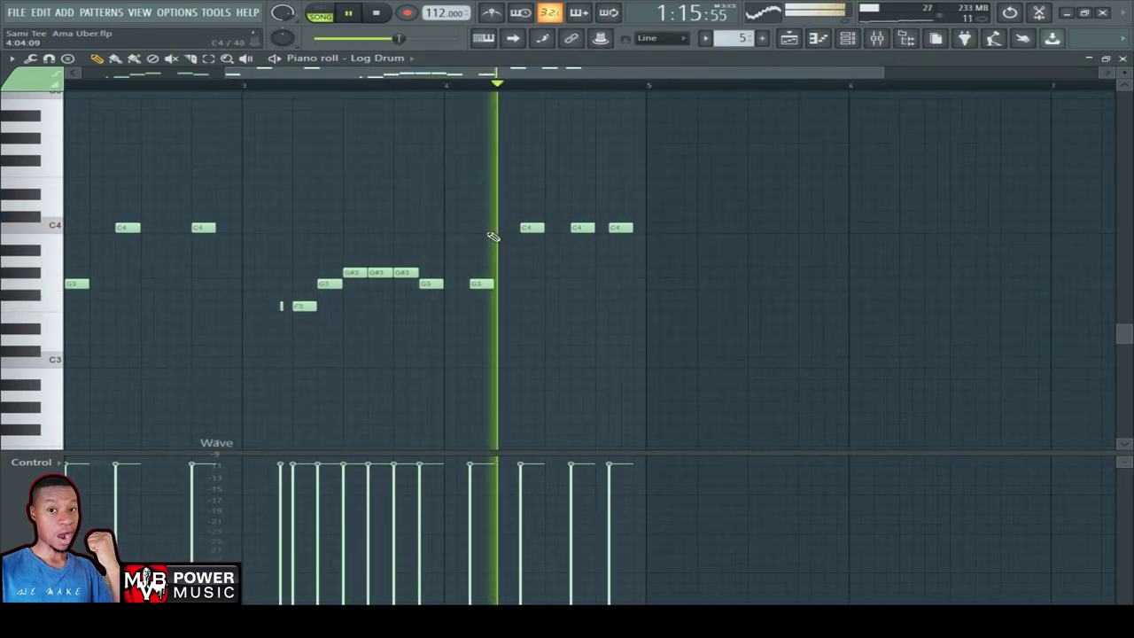
- Glance at the channel rack and playlist, return to the Log Drum notes, and stop playback
{"action": "left_click", "coordinate": [847, 38]}
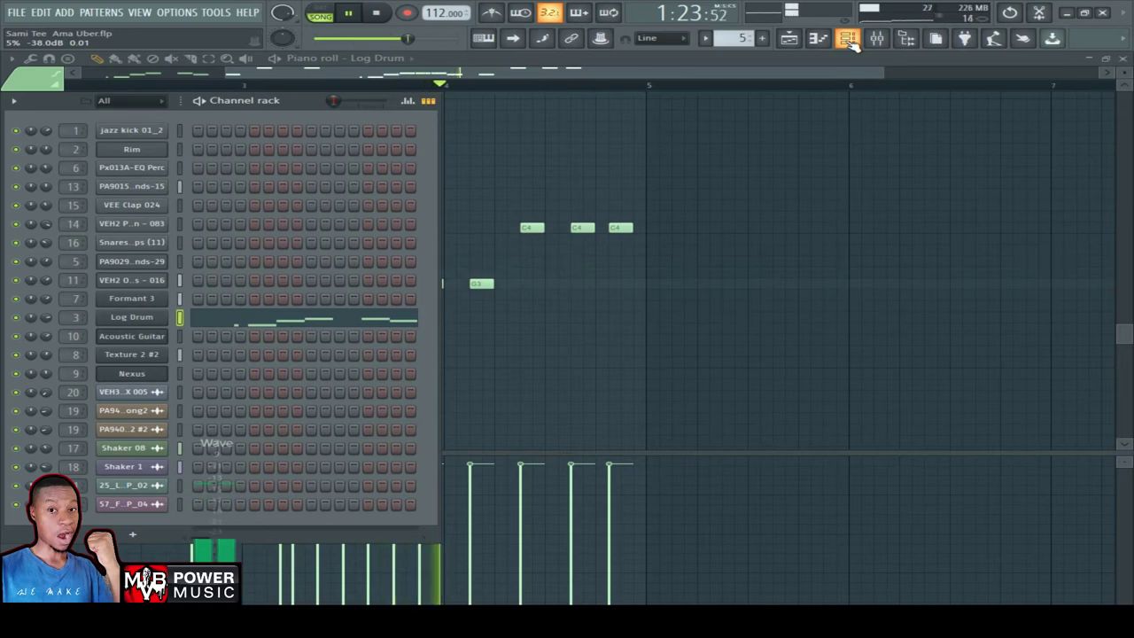
{"action": "left_click_drag", "start_coordinate": [431, 105], "coordinate": [567, 104]}
{"action": "key", "text": "F5"}
{"action": "key", "text": "F7"}
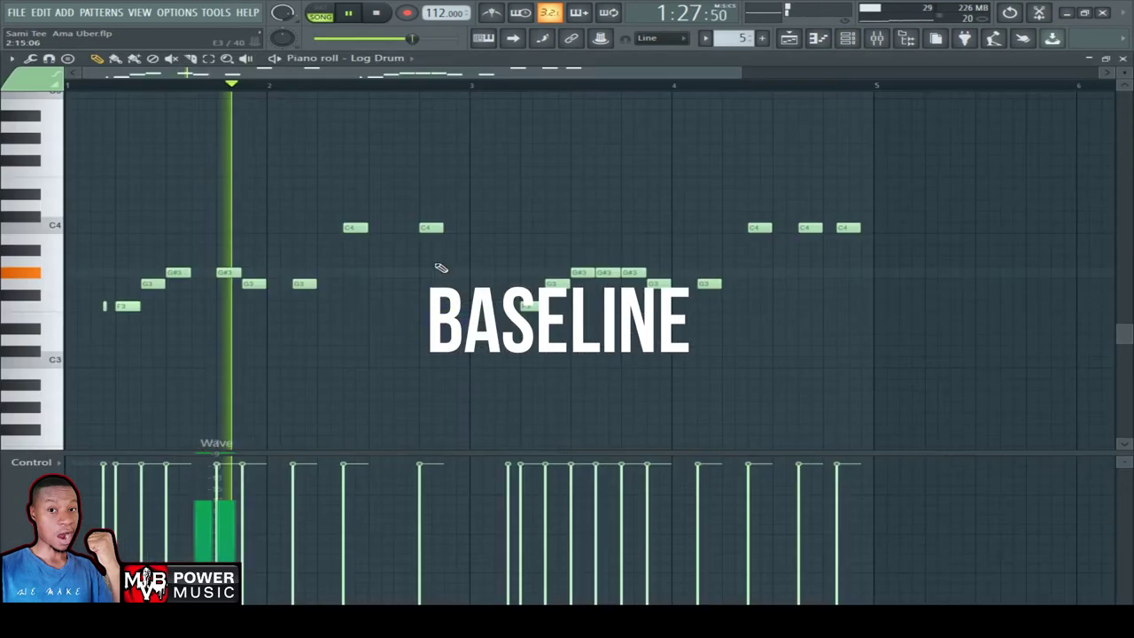
{"action": "left_click", "coordinate": [389, 9]}
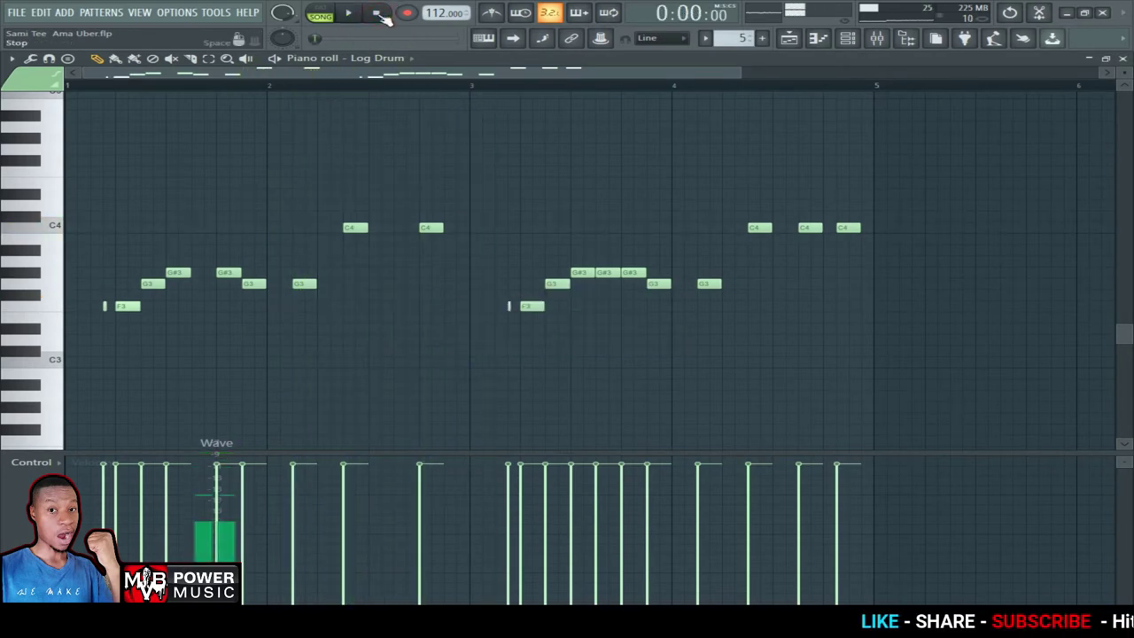
- Show the channel rack widened to reveal more steps, on pattern 1
{"action": "left_click", "coordinate": [848, 40]}
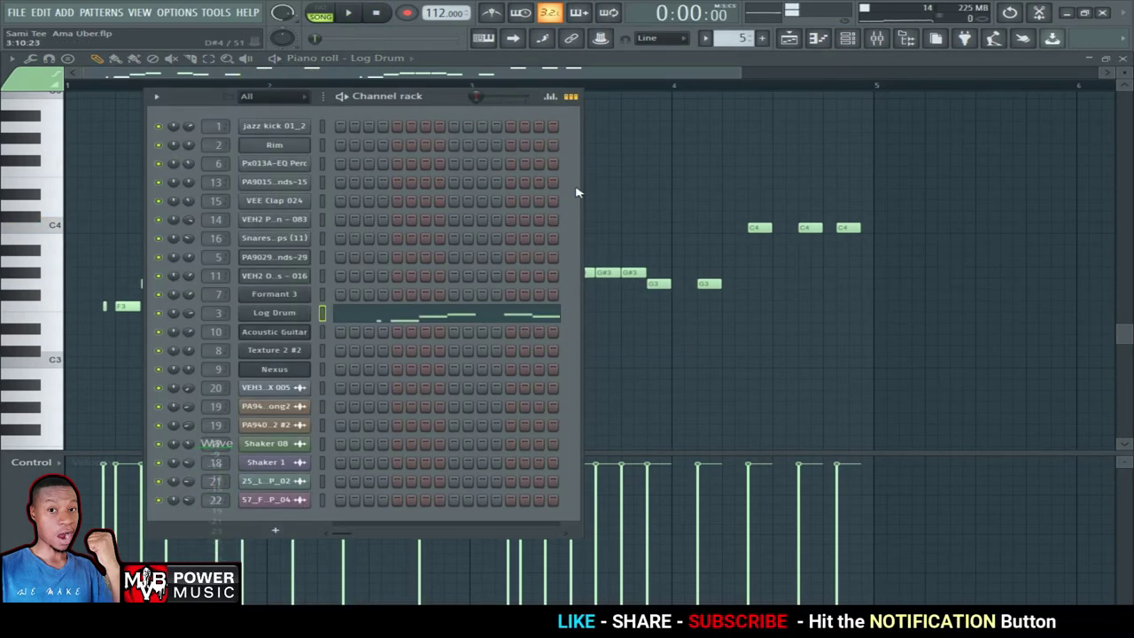
{"action": "left_click_drag", "start_coordinate": [580, 186], "coordinate": [750, 177]}
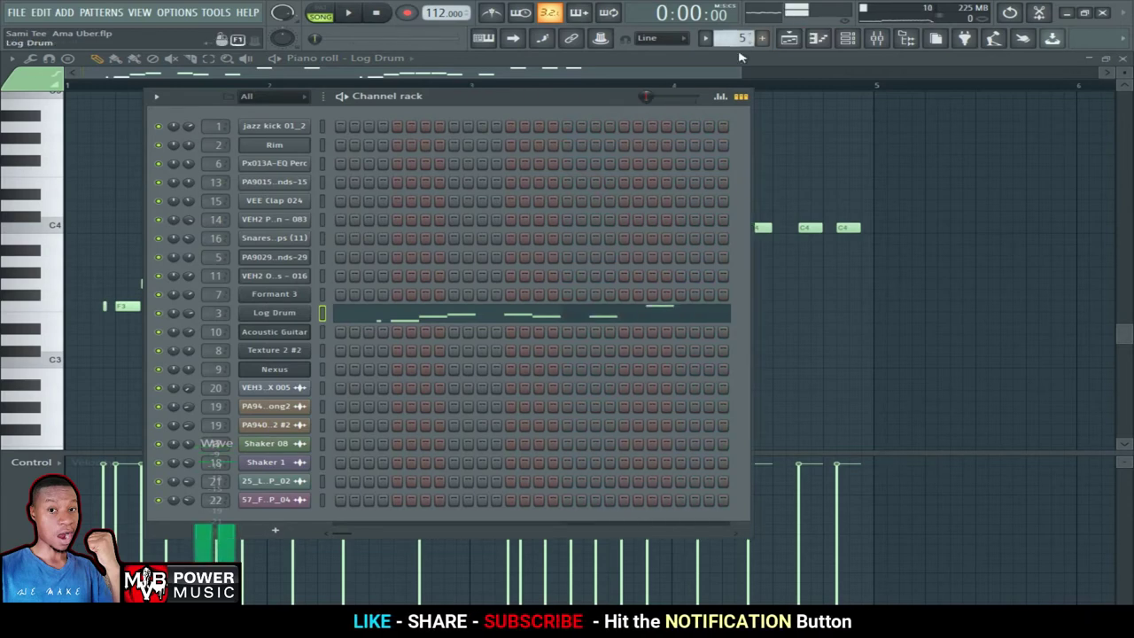
{"action": "left_click_drag", "start_coordinate": [537, 98], "coordinate": [585, 98]}
{"action": "scroll", "coordinate": [742, 38], "scroll_direction": "down", "scroll_amount": 3}
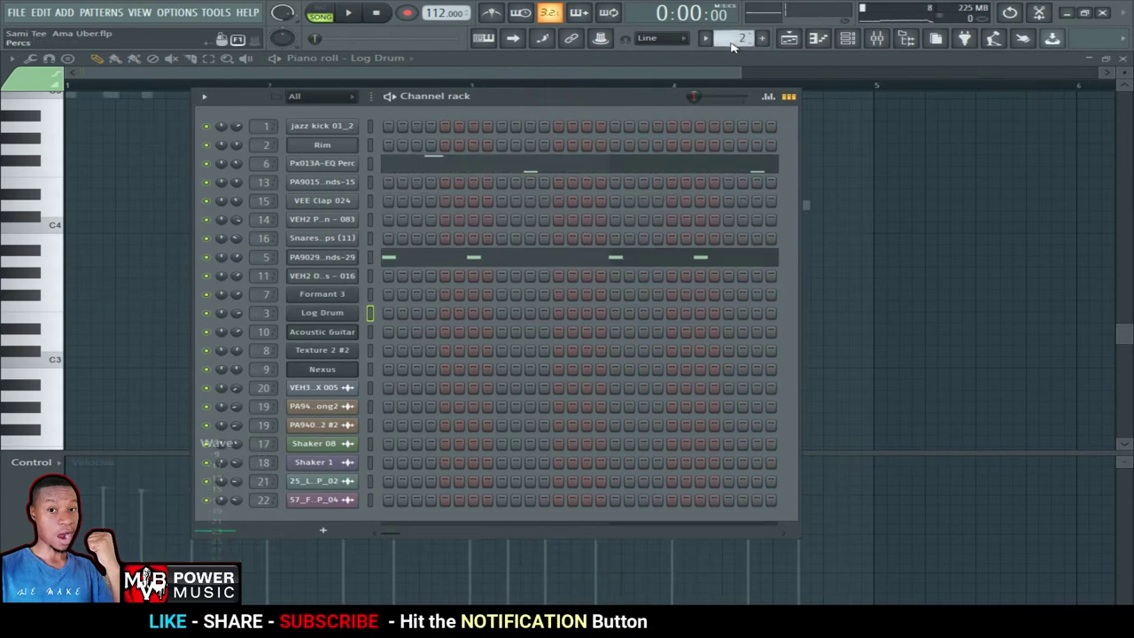
{"action": "scroll", "coordinate": [735, 40], "scroll_direction": "down", "scroll_amount": 1}
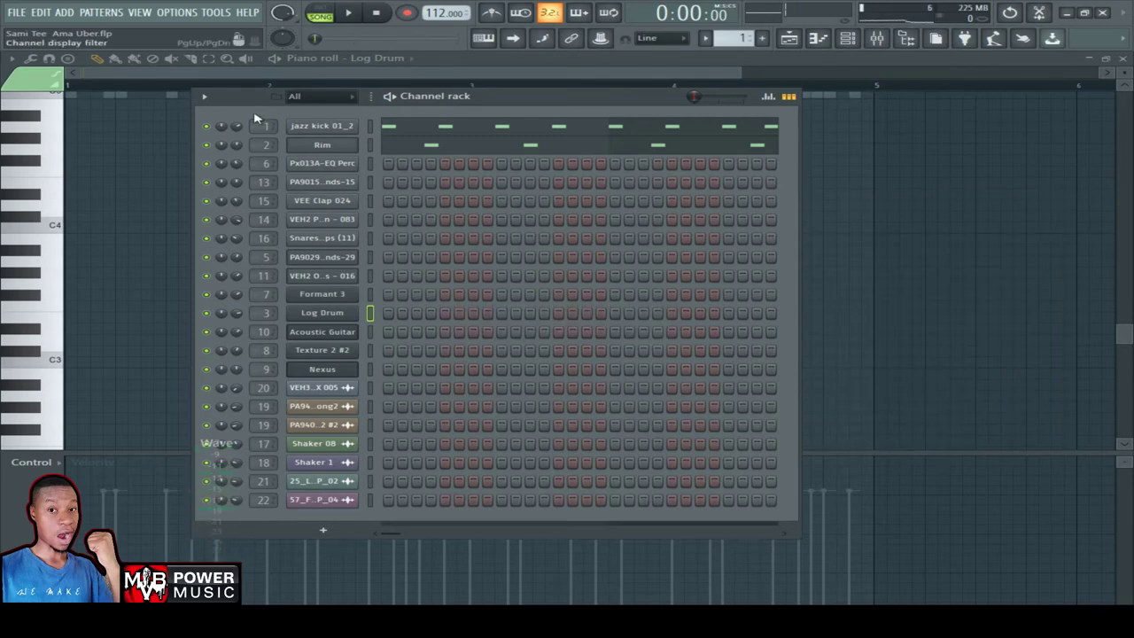
- Inspect the jazz kick sample, audition the Rim sample, and view the Rim's mixer insert
{"action": "left_click", "coordinate": [322, 125]}
{"action": "left_click", "coordinate": [323, 126]}
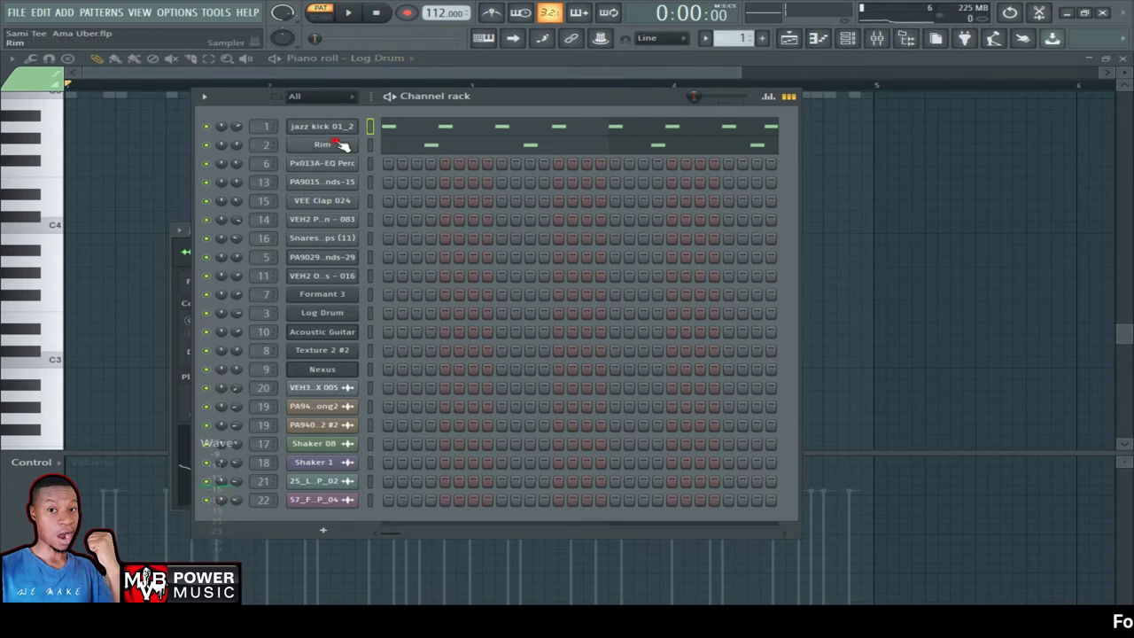
{"action": "left_click", "coordinate": [337, 143]}
{"action": "left_click", "coordinate": [569, 421]}
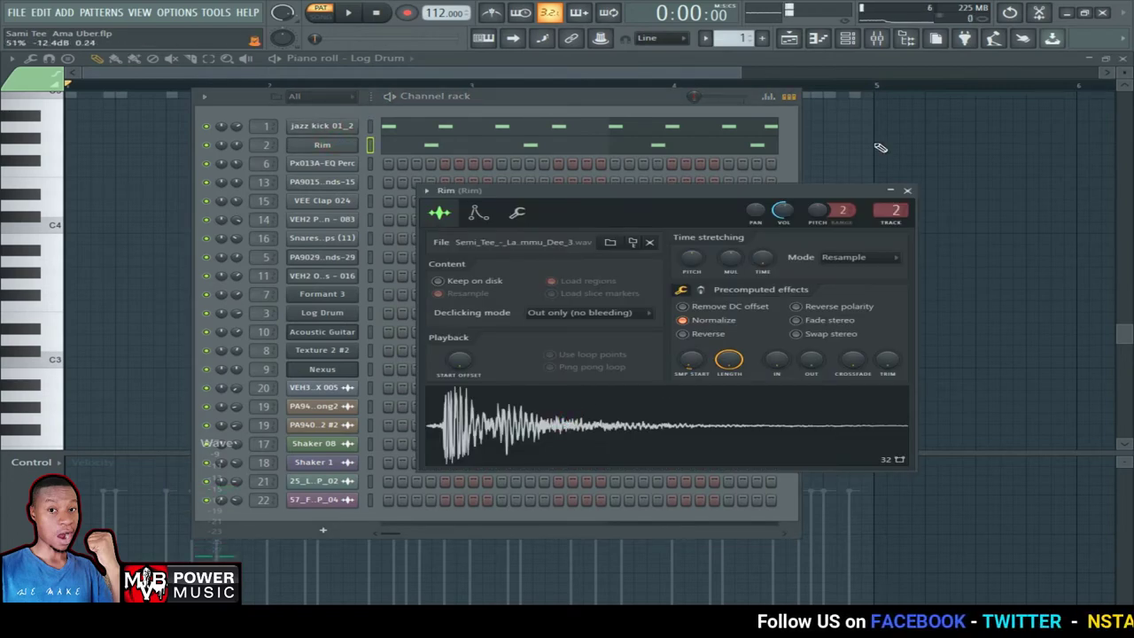
{"action": "left_click", "coordinate": [876, 38]}
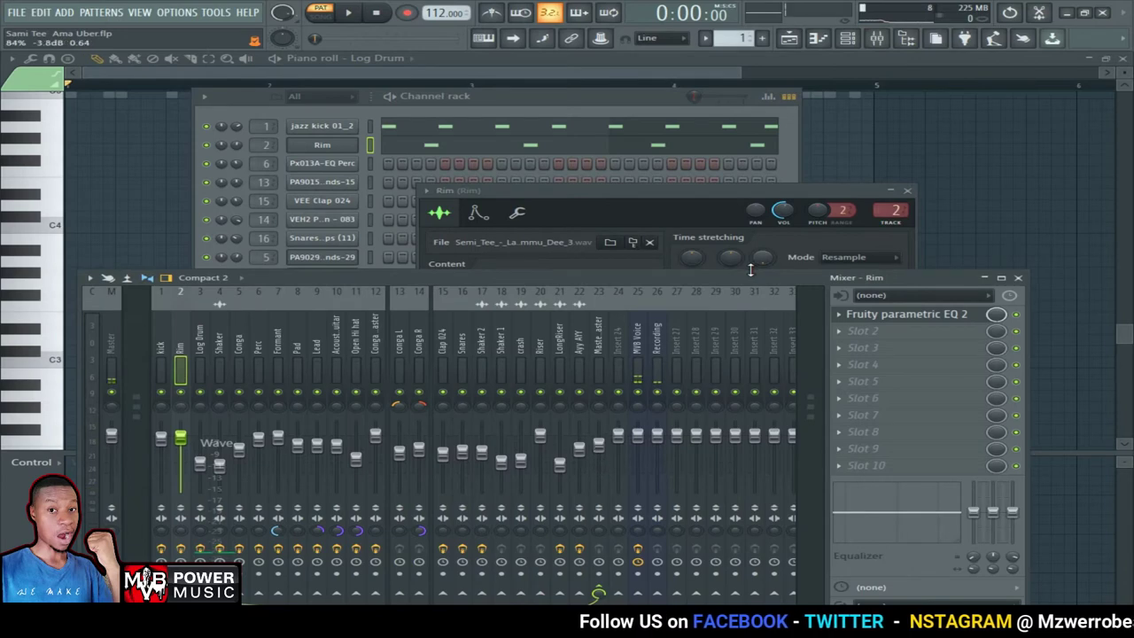
{"action": "left_click", "coordinate": [643, 213]}
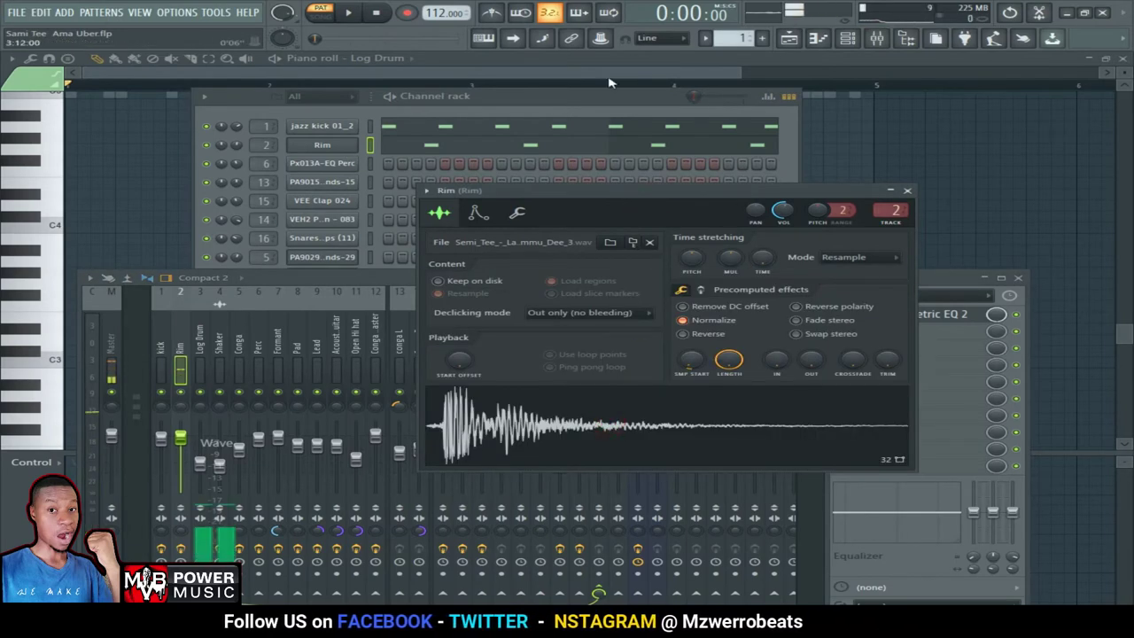
{"action": "left_click", "coordinate": [577, 100]}
- Recheck the jazz kick 01_2 sample and insert, then play pattern 1 and stop
{"action": "left_click", "coordinate": [322, 126]}
{"action": "left_click", "coordinate": [564, 488]}
{"action": "left_click", "coordinate": [339, 96]}
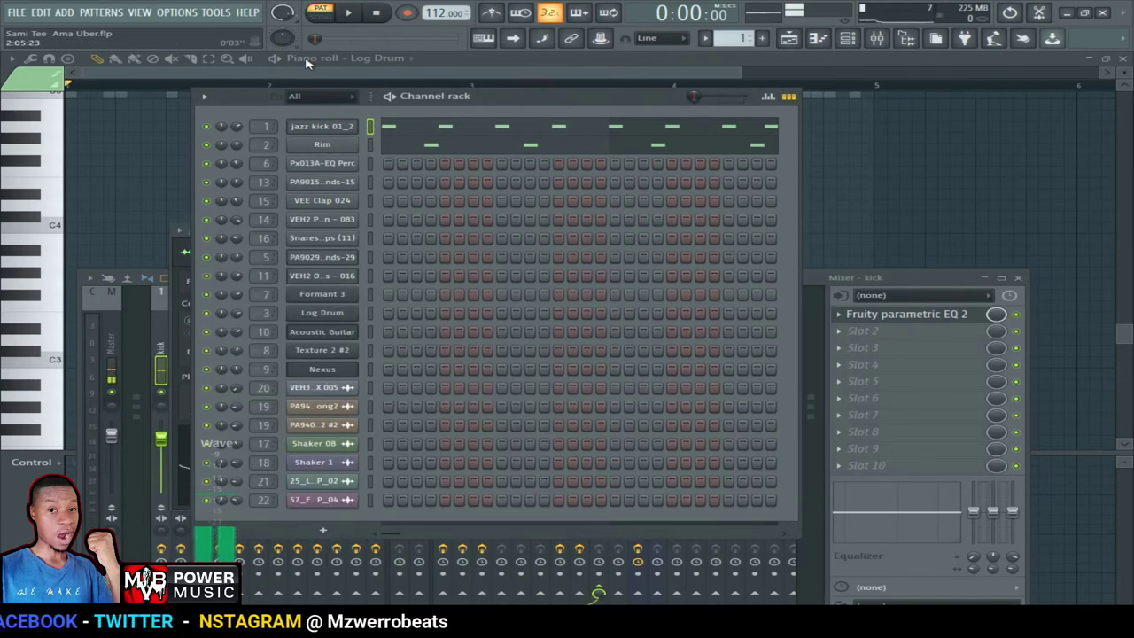
{"action": "left_click", "coordinate": [348, 14]}
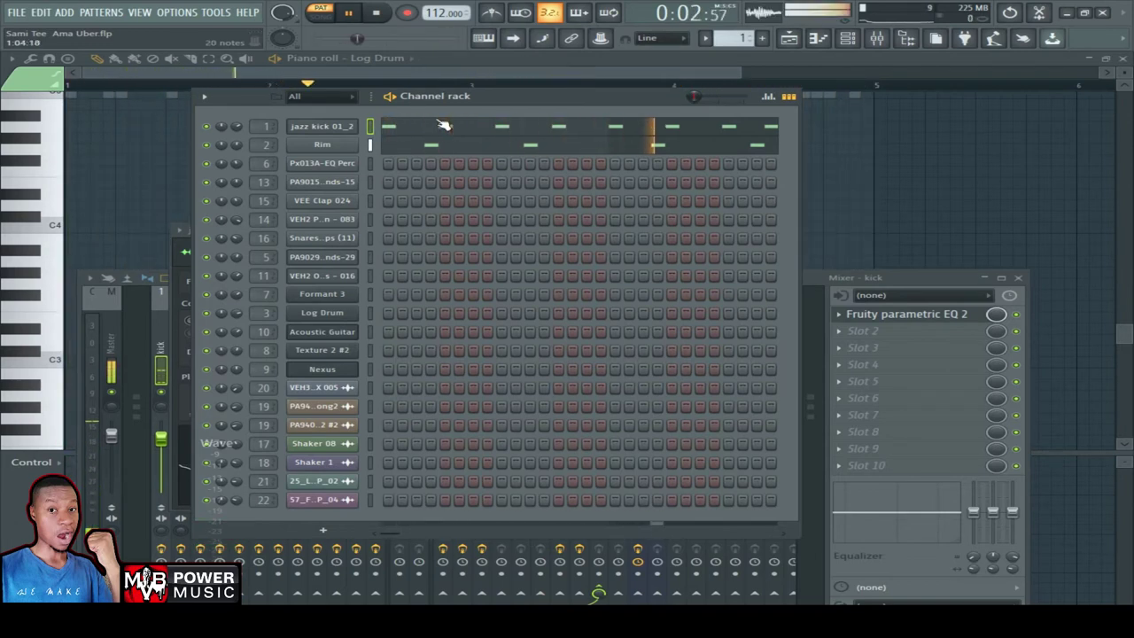
{"action": "key", "text": "space"}
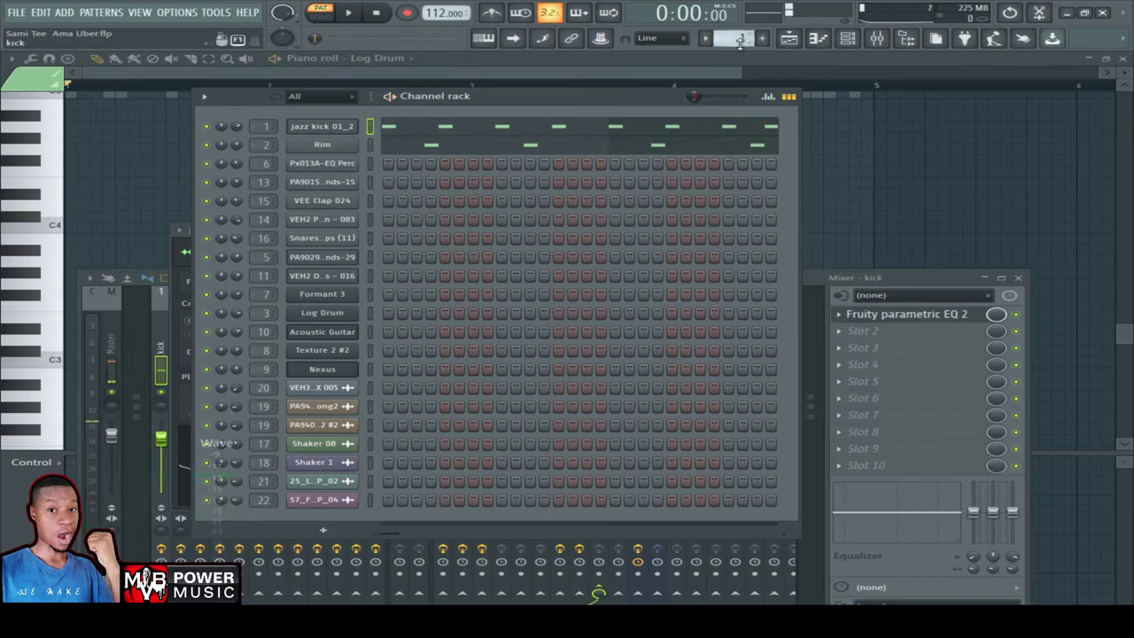
- On the Percs pattern, inspect the Px013A-EQ Perc sample and its insert's parametric EQ
{"action": "scroll", "coordinate": [740, 44], "scroll_direction": "up", "scroll_amount": 1}
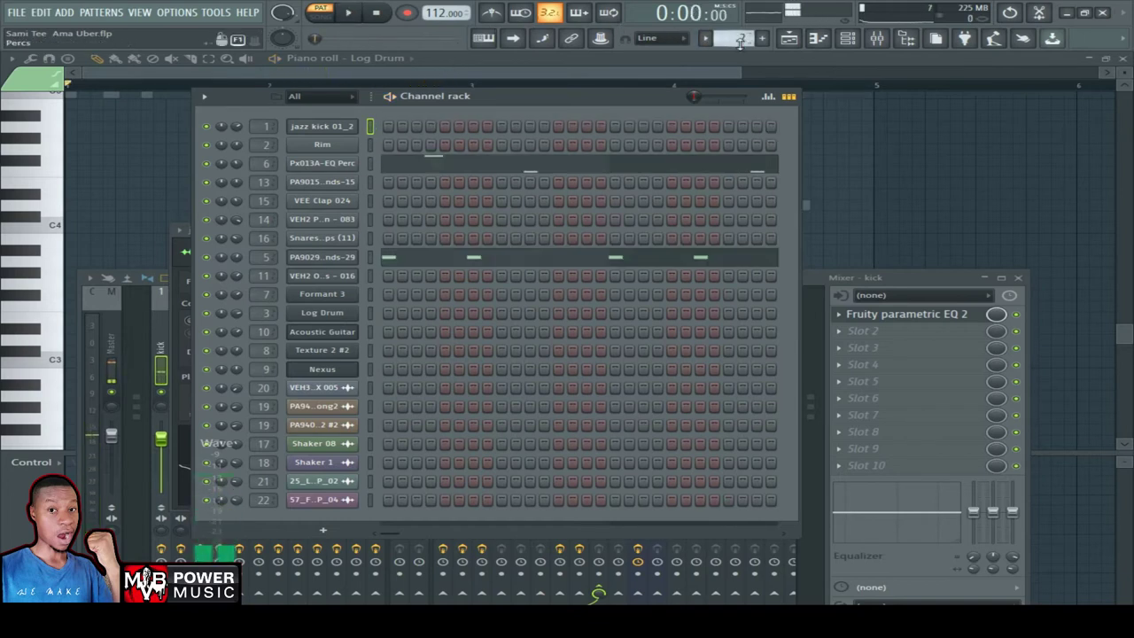
{"action": "left_click", "coordinate": [323, 163]}
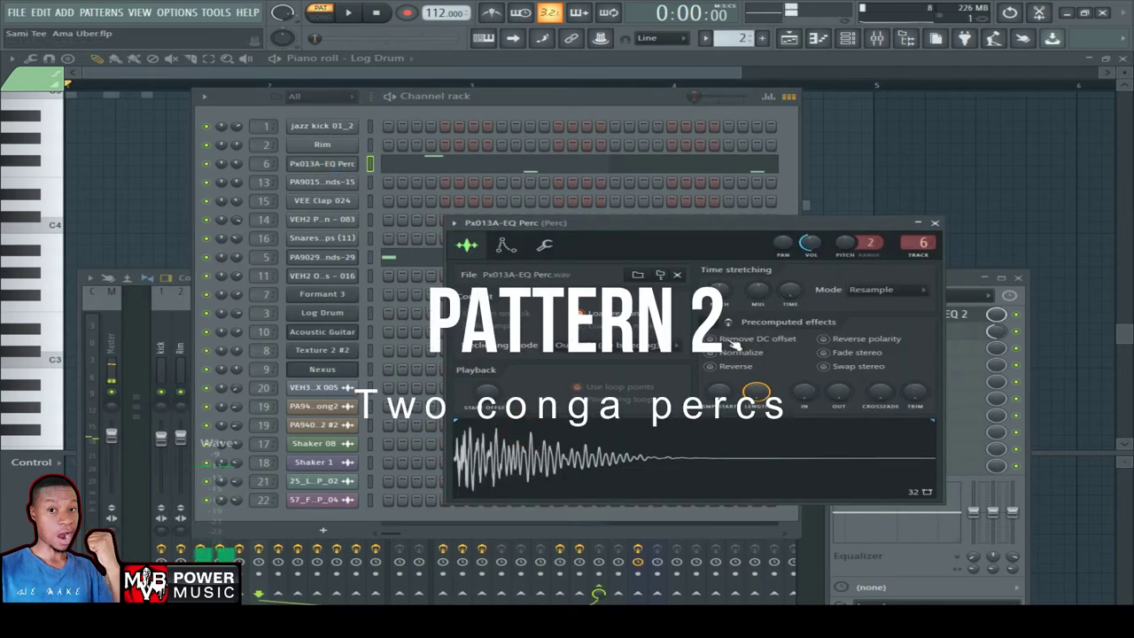
{"action": "left_click", "coordinate": [956, 285]}
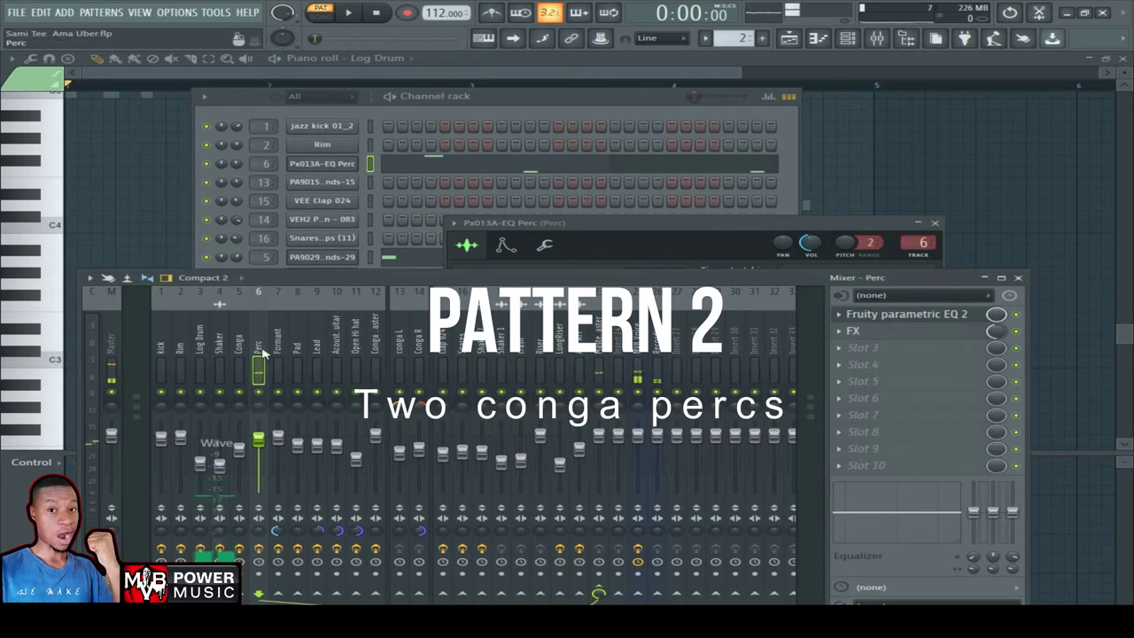
{"action": "left_click", "coordinate": [946, 322]}
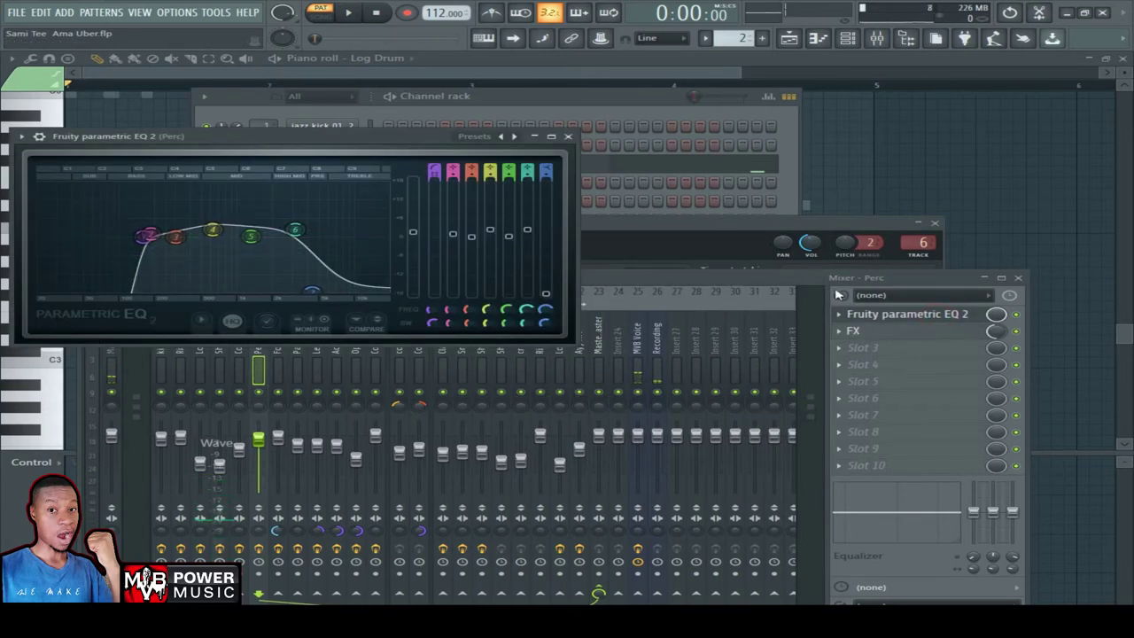
{"action": "left_click", "coordinate": [813, 275]}
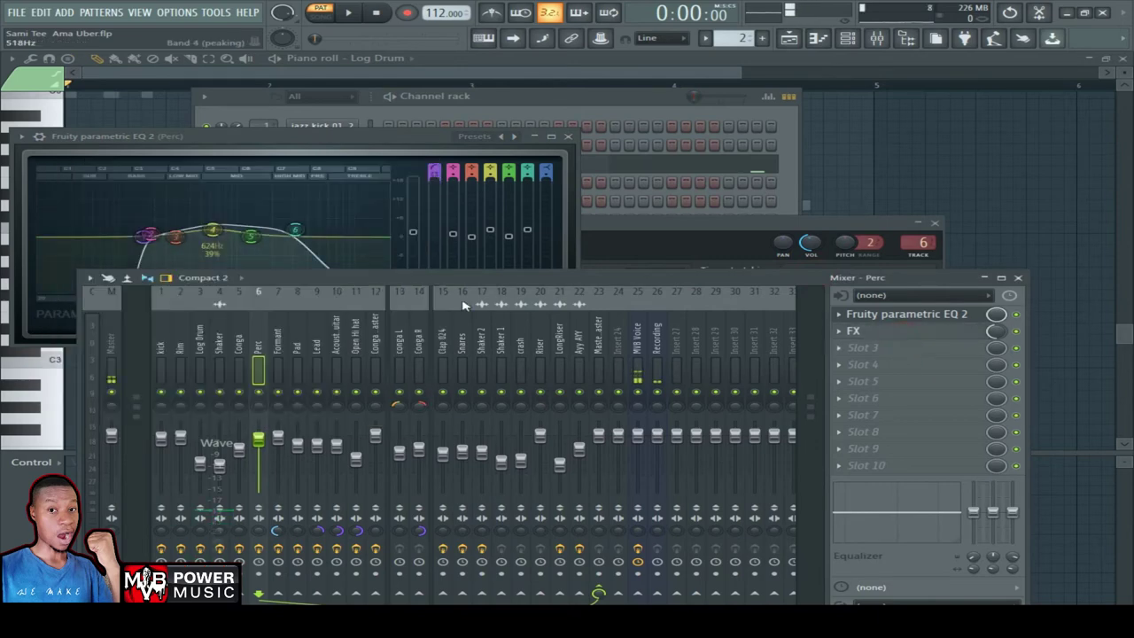
- Open the Perc insert's Effector plugin, reposition its window, then return to the channel rack
{"action": "left_click", "coordinate": [859, 331]}
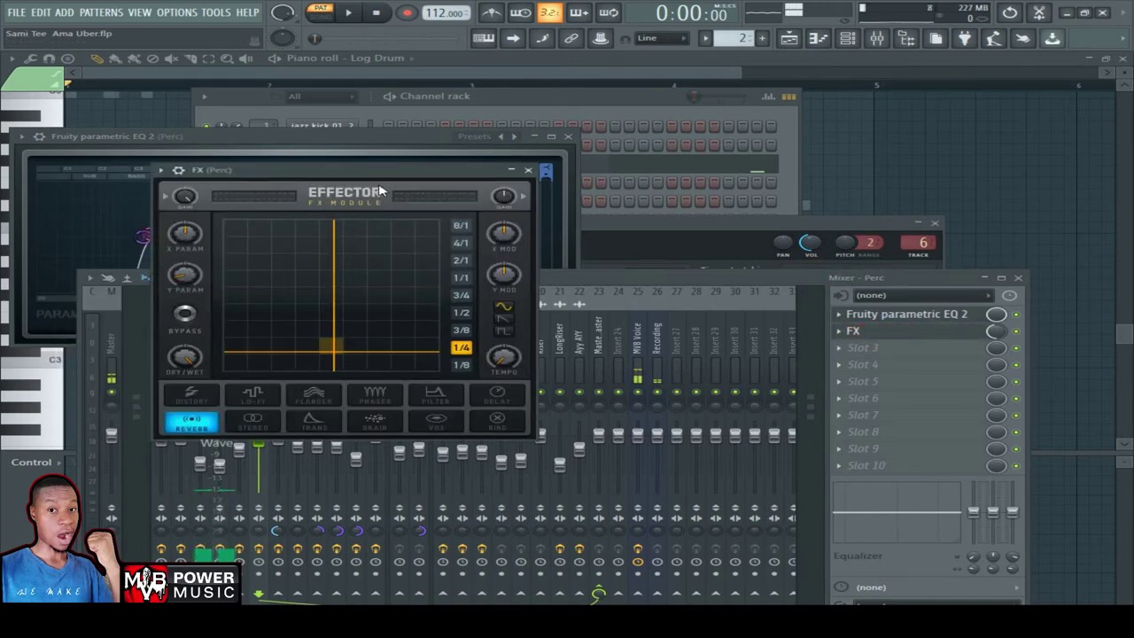
{"action": "left_click_drag", "start_coordinate": [466, 176], "coordinate": [582, 128]}
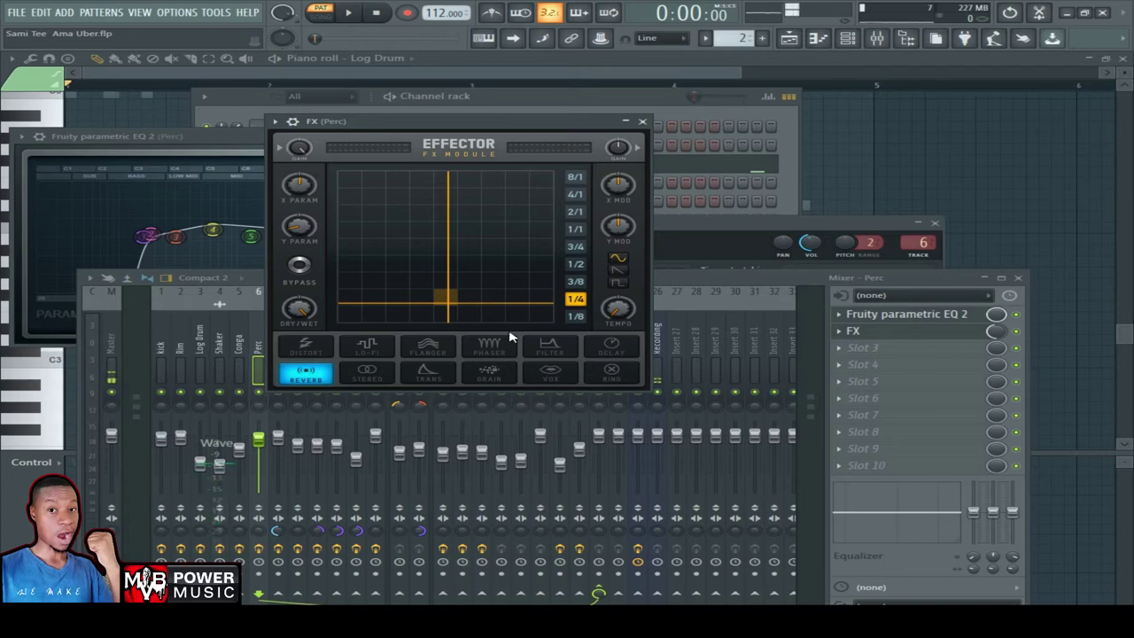
{"action": "left_click", "coordinate": [678, 278]}
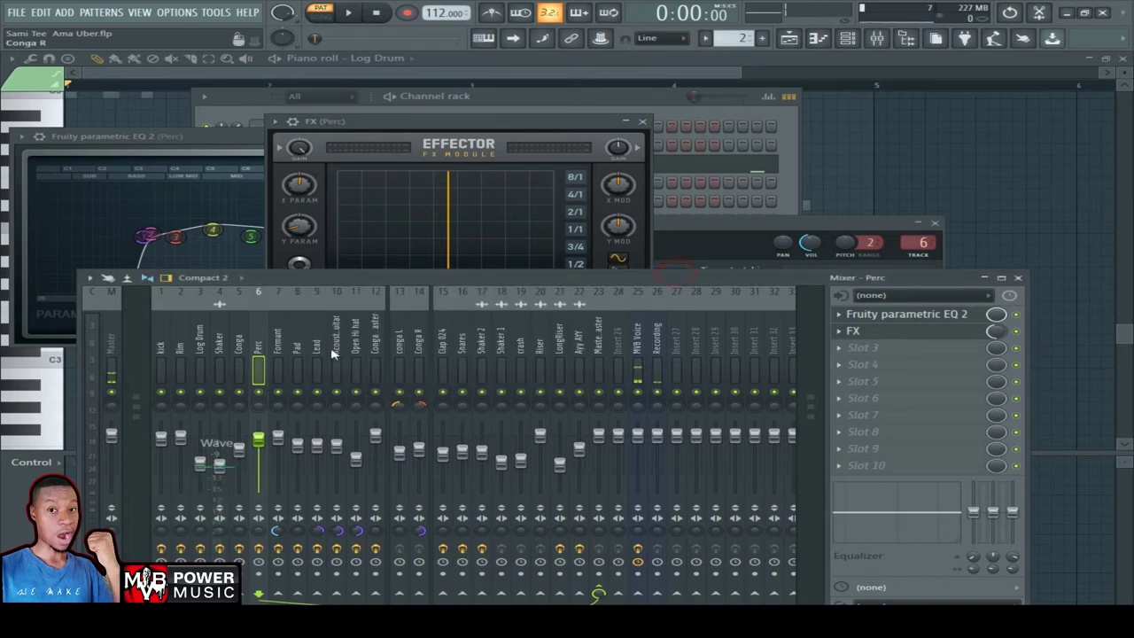
{"action": "left_click", "coordinate": [454, 169]}
{"action": "left_click", "coordinate": [562, 103]}
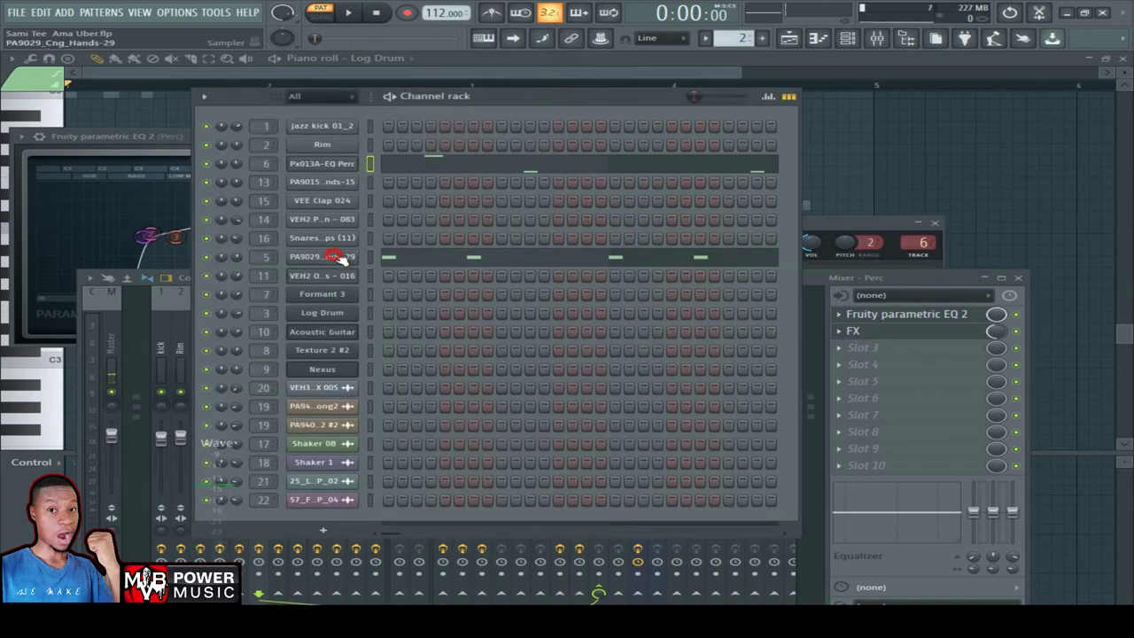
- Audition the PA9029_Cng_Hands-29 conga sample, play pattern 2, then move to pattern 3
{"action": "left_click", "coordinate": [341, 257]}
{"action": "left_click", "coordinate": [326, 415]}
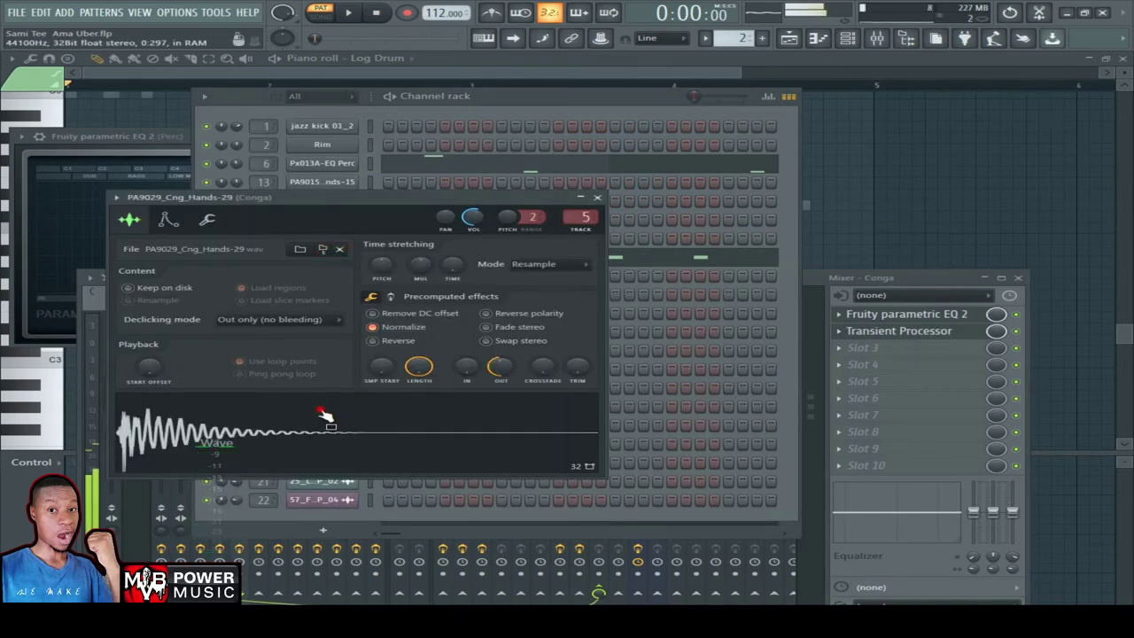
{"action": "left_click", "coordinate": [558, 97]}
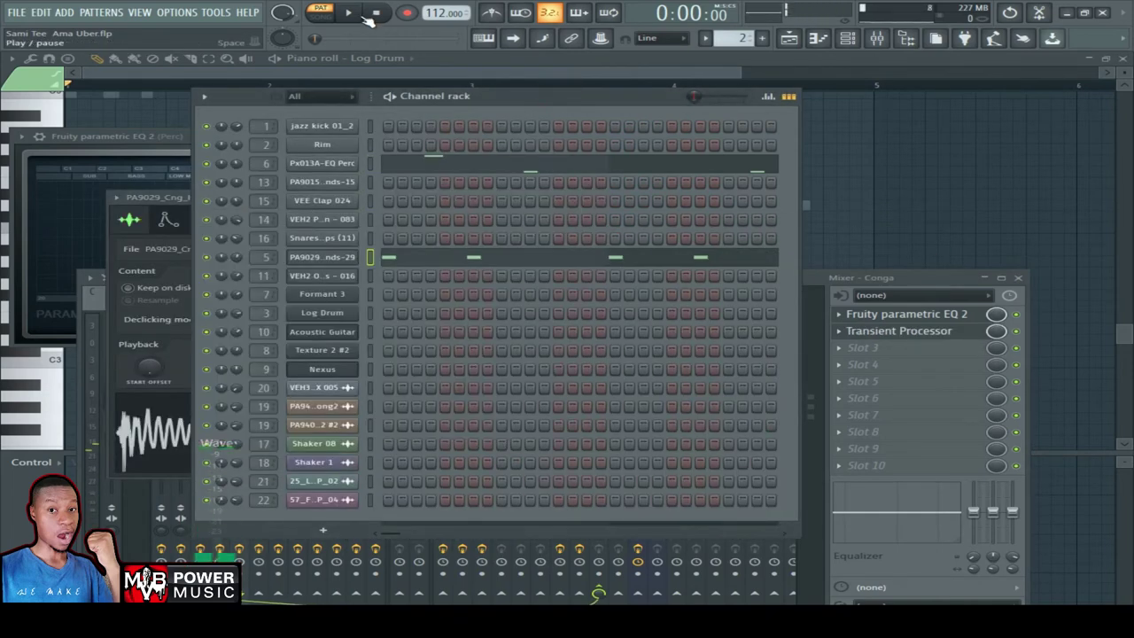
{"action": "left_click", "coordinate": [365, 16]}
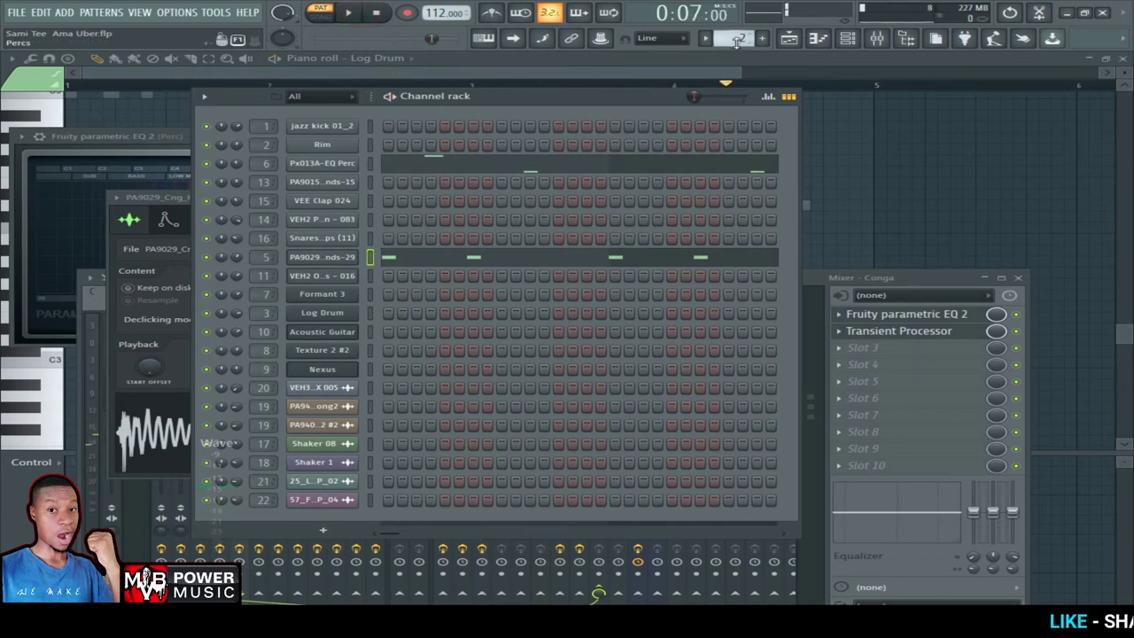
{"action": "scroll", "coordinate": [737, 42], "scroll_direction": "up", "scroll_amount": 1}
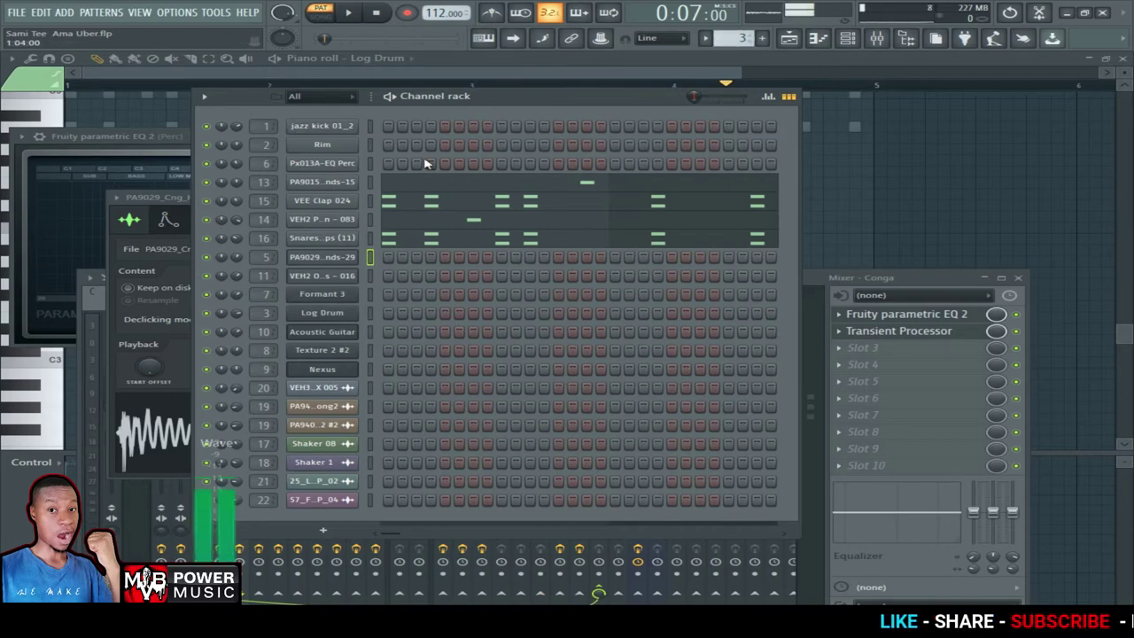
- Peek at VEH2 Percussion - 083 settings, play pattern 3 and stop, then switch to pattern 4
{"action": "left_click", "coordinate": [326, 220]}
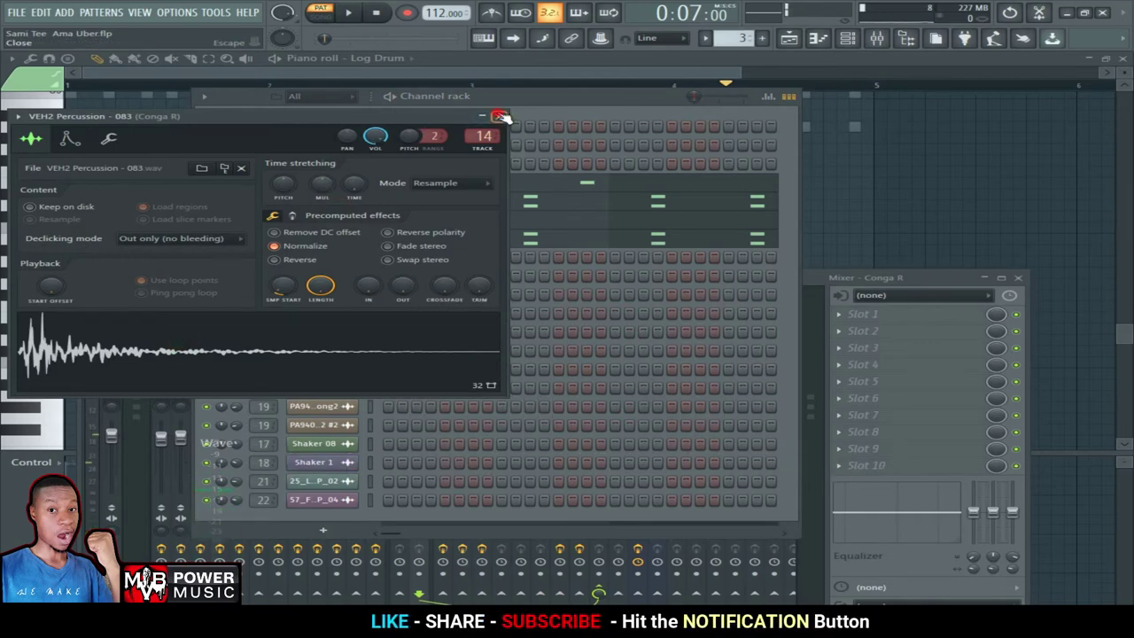
{"action": "left_click", "coordinate": [500, 116]}
{"action": "left_click", "coordinate": [354, 14]}
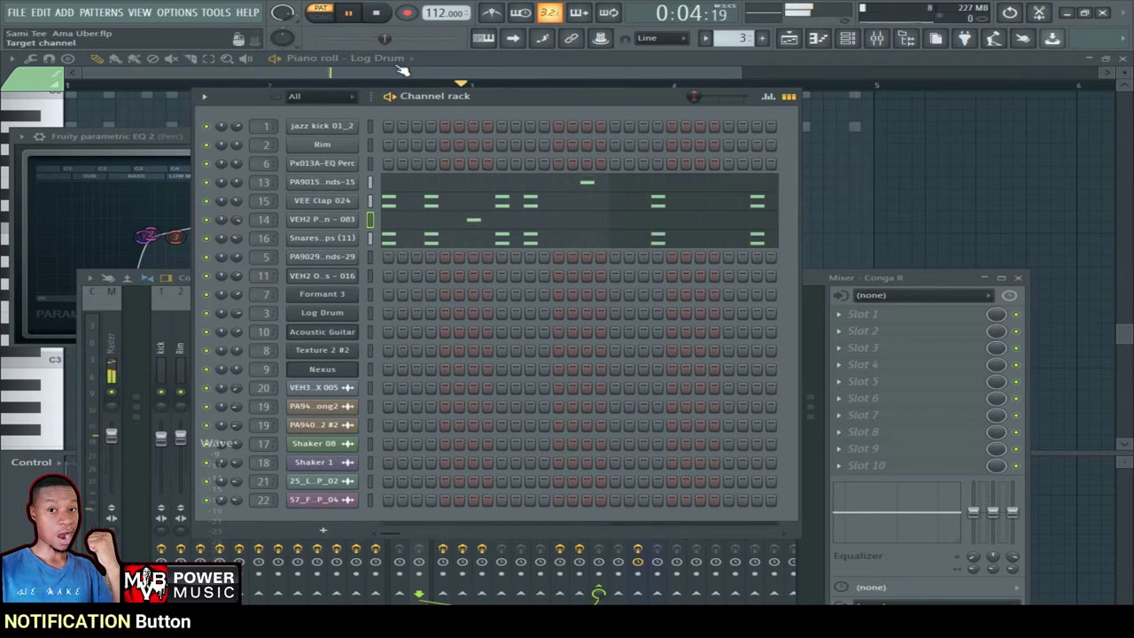
{"action": "key", "text": "space"}
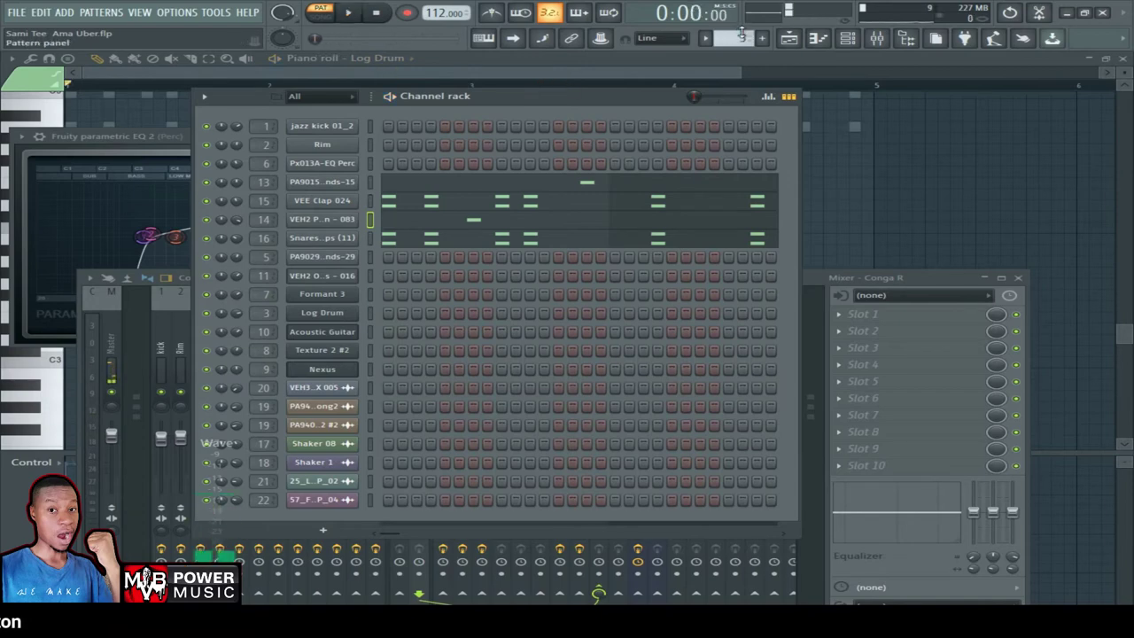
{"action": "scroll", "coordinate": [742, 33], "scroll_direction": "up", "scroll_amount": 1}
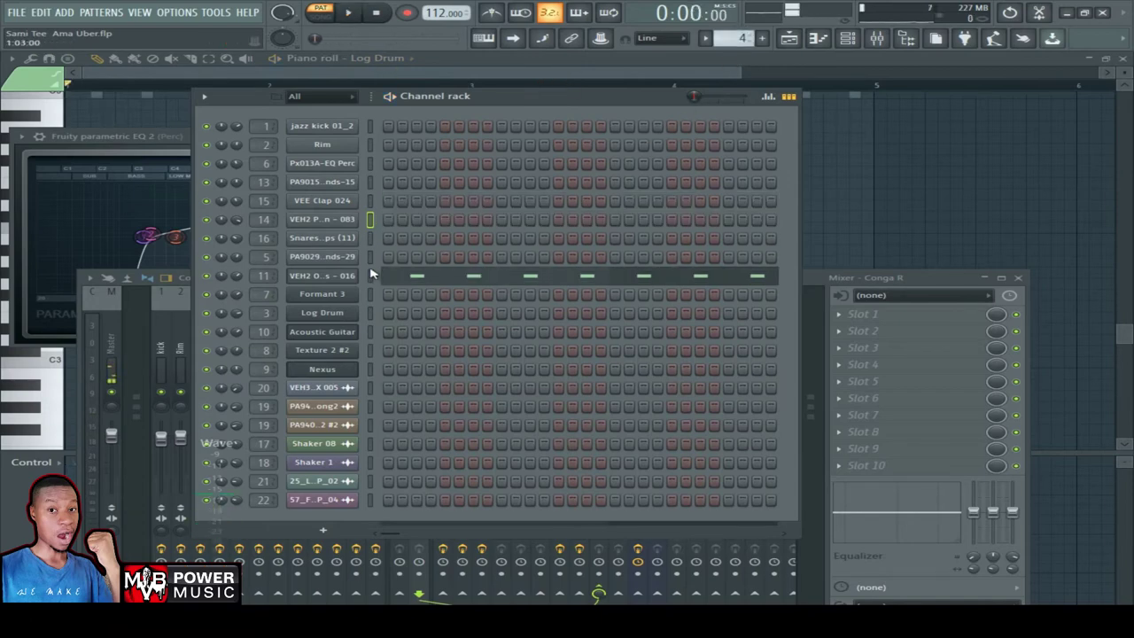
- Check the open hi-hat sample, then close all windows and show the playlist
{"action": "left_click", "coordinate": [342, 276]}
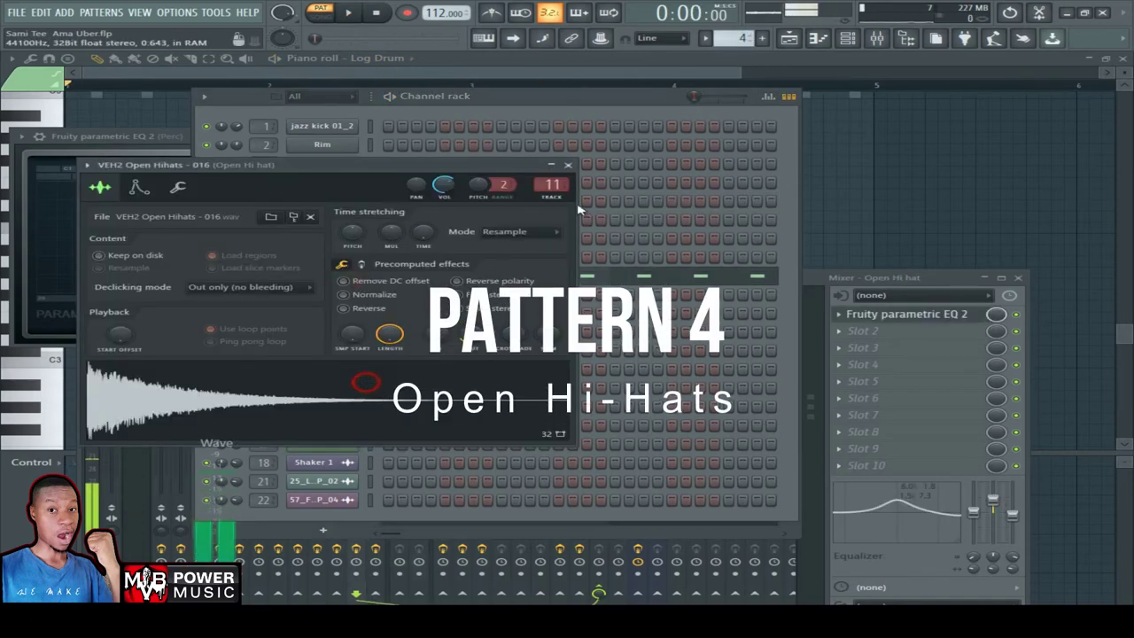
{"action": "key", "text": "F12"}
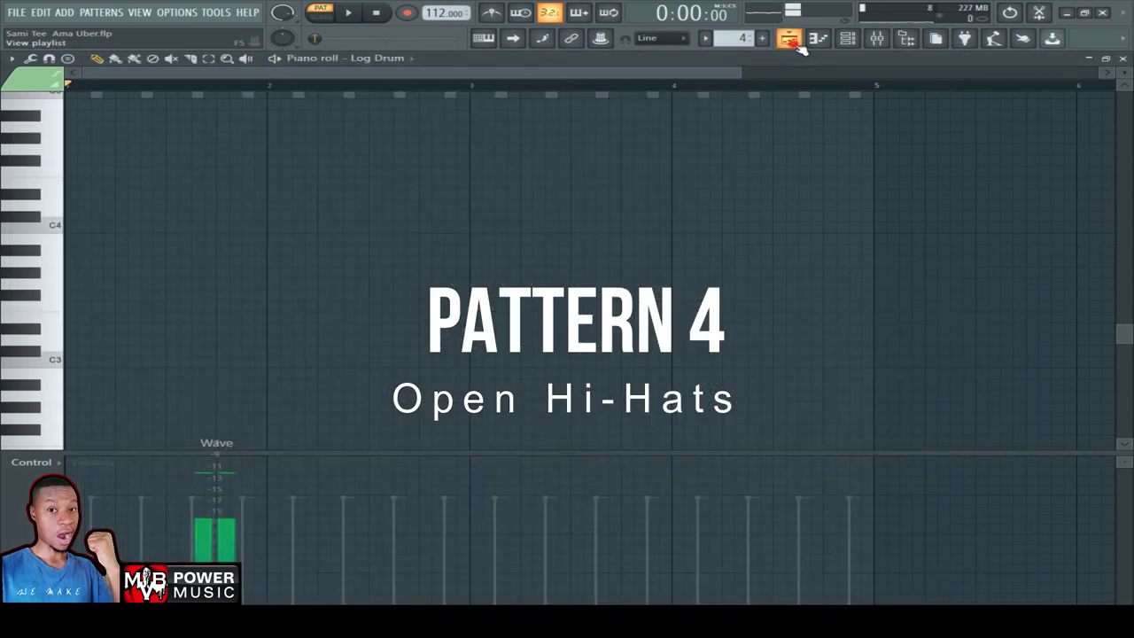
{"action": "left_click", "coordinate": [791, 40]}
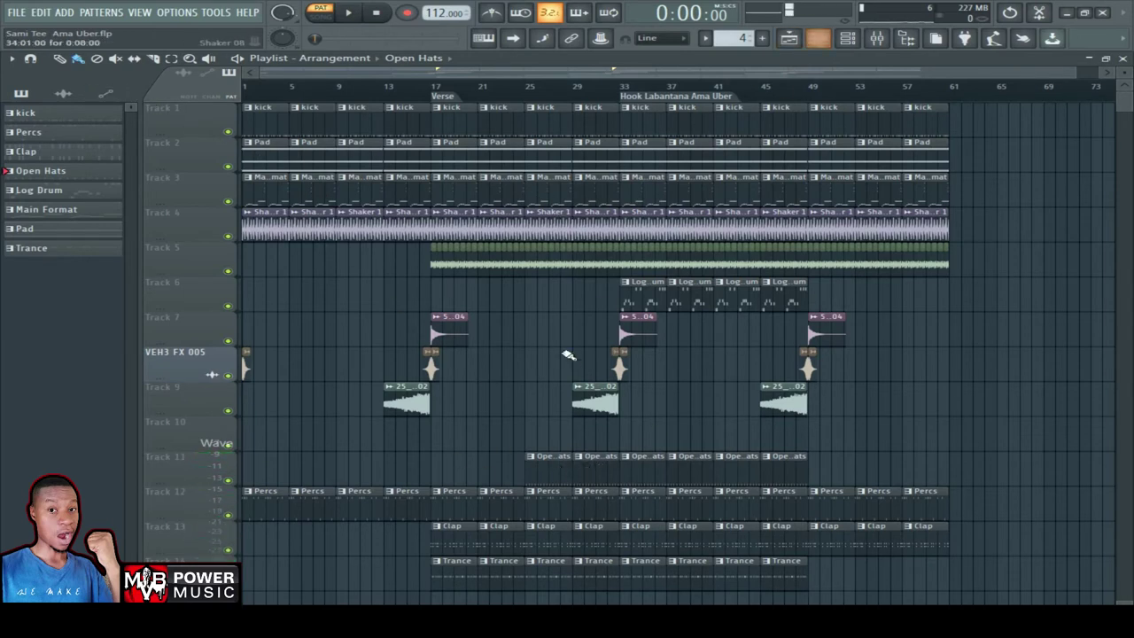
- Play the whole arrangement in SONG mode, stop, and open the mixer on the Open Hi hat insert
{"action": "left_click", "coordinate": [332, 24]}
{"action": "key", "text": "space"}
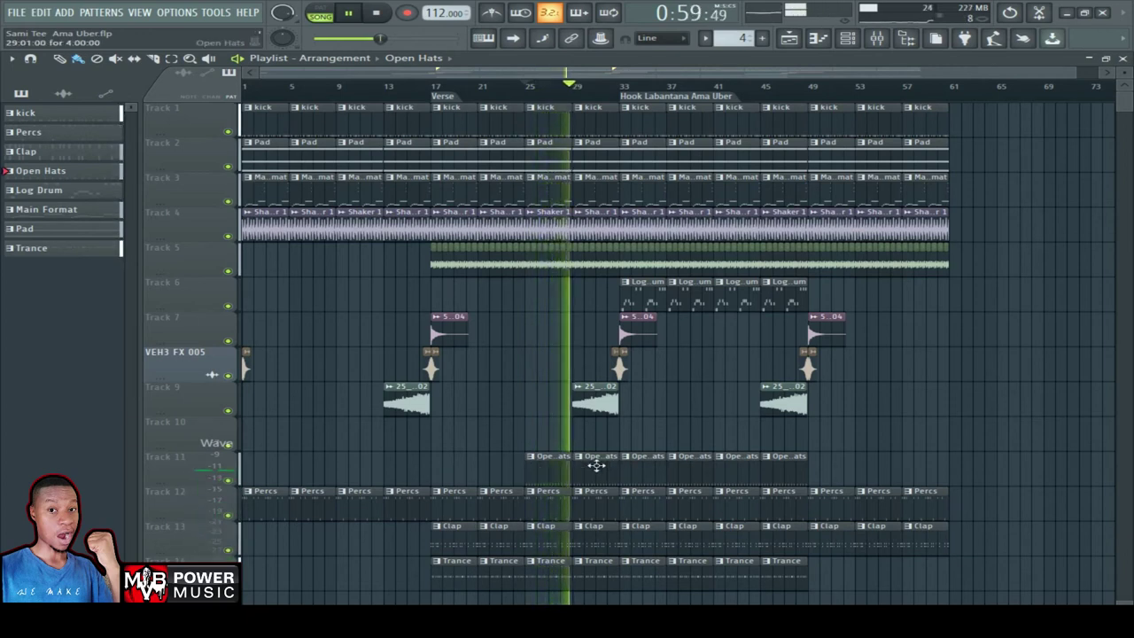
{"action": "key", "text": "space"}
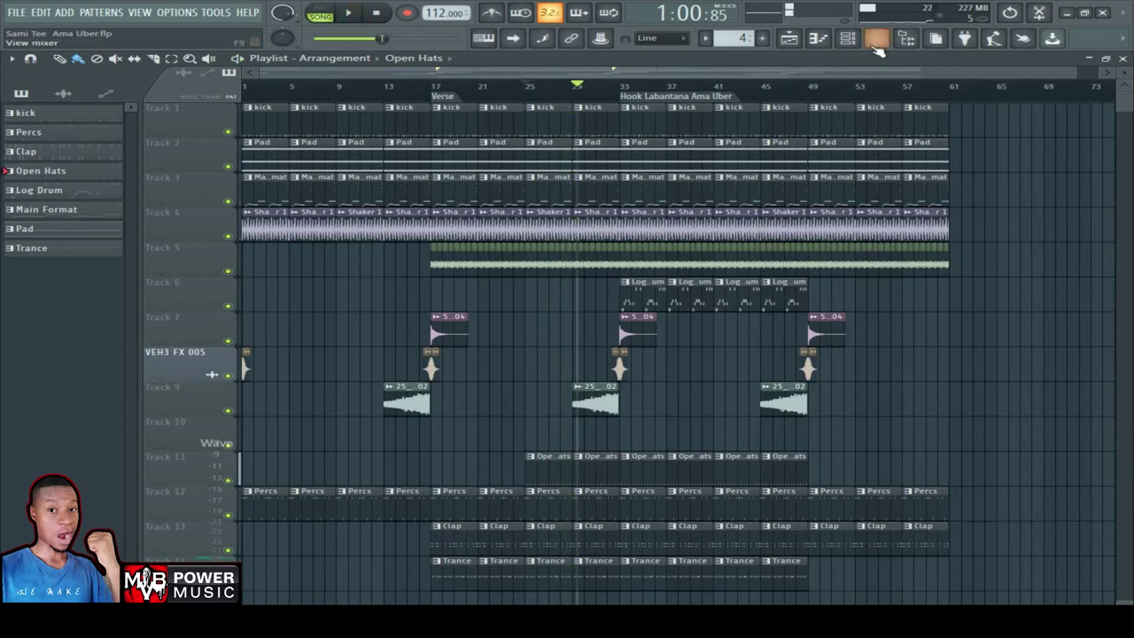
{"action": "left_click", "coordinate": [879, 42]}
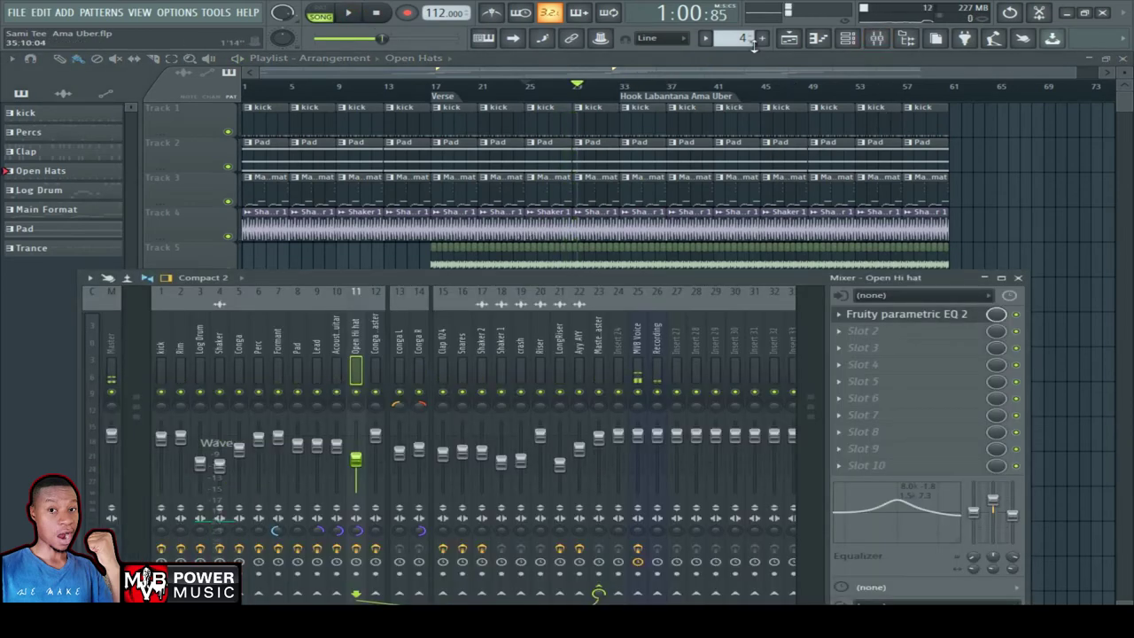
{"action": "scroll", "coordinate": [738, 38], "scroll_direction": "up", "scroll_amount": 1}
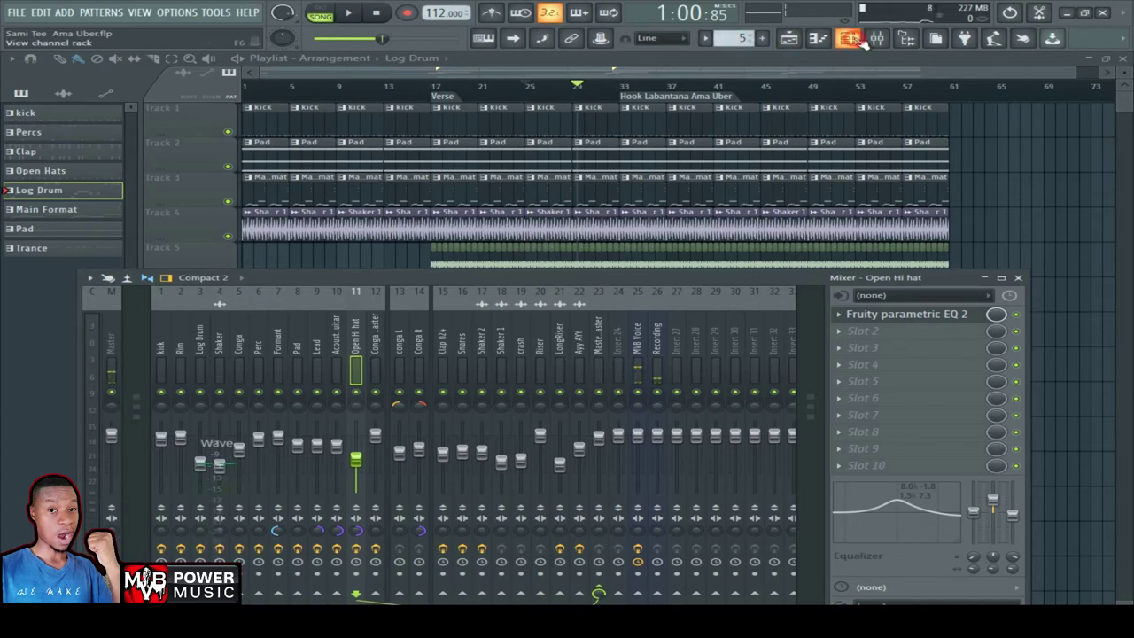
- Show the channel rack on pattern 5, the Log Drum bassline
{"action": "left_click", "coordinate": [851, 39]}
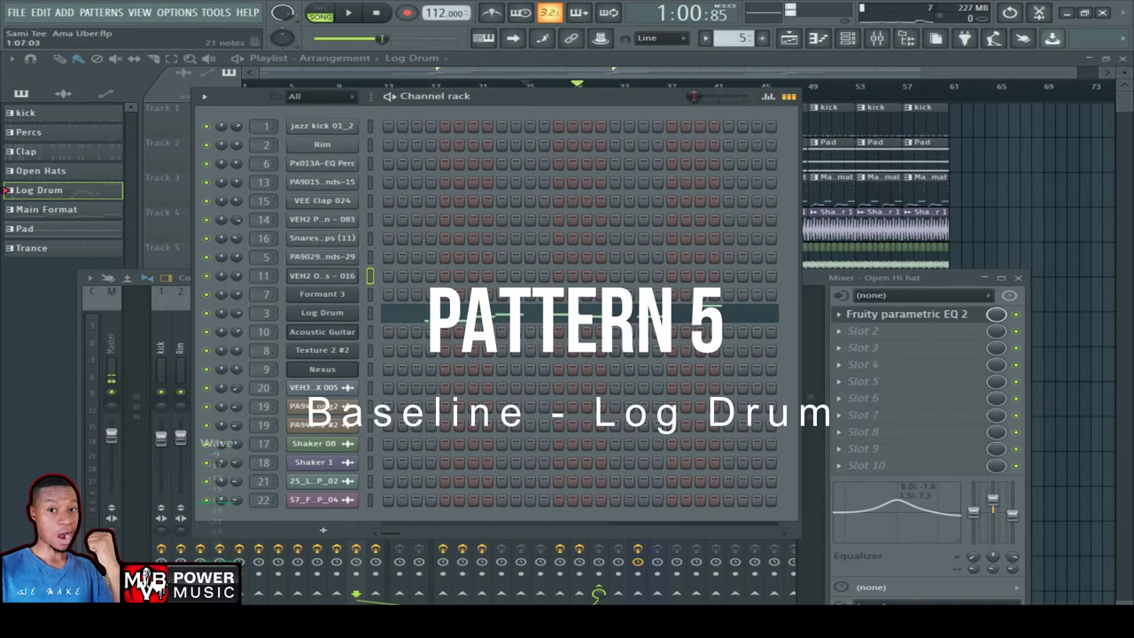
- Open the Log Drum notes, play just this pattern in PAT mode, stop, and restore the channel rack
{"action": "left_click", "coordinate": [476, 316]}
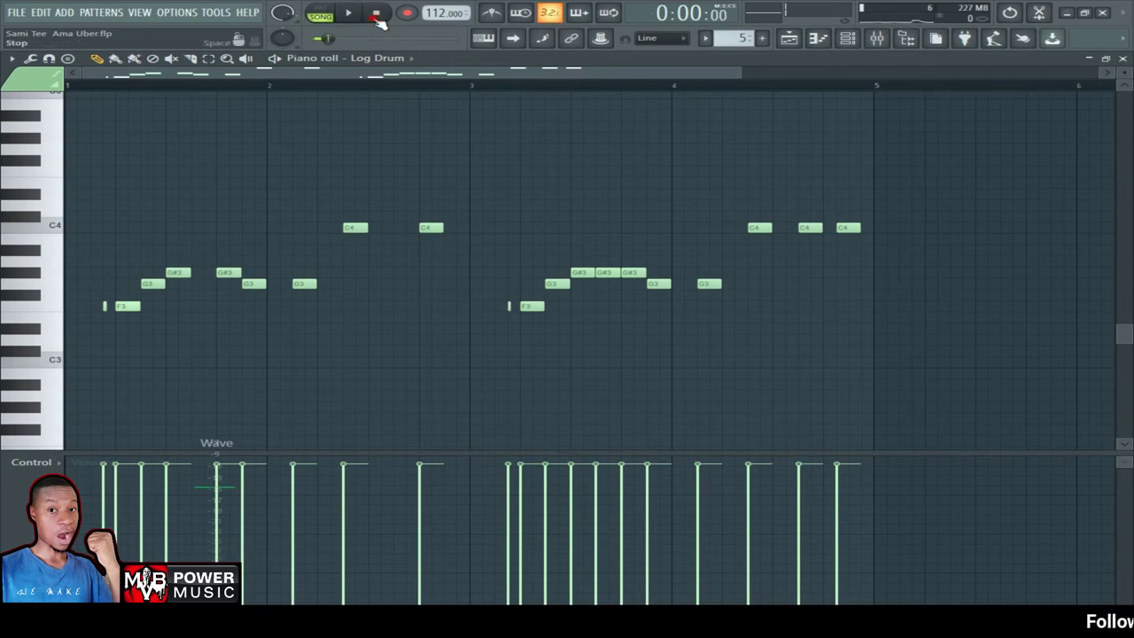
{"action": "left_click", "coordinate": [320, 12]}
{"action": "key", "text": "space"}
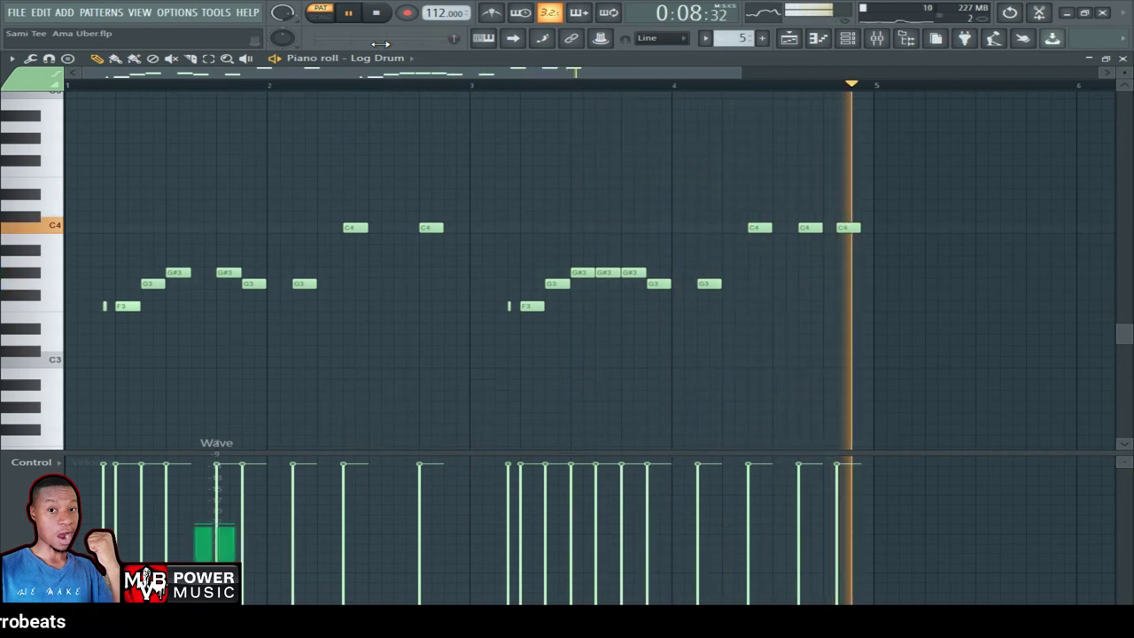
{"action": "key", "text": "space"}
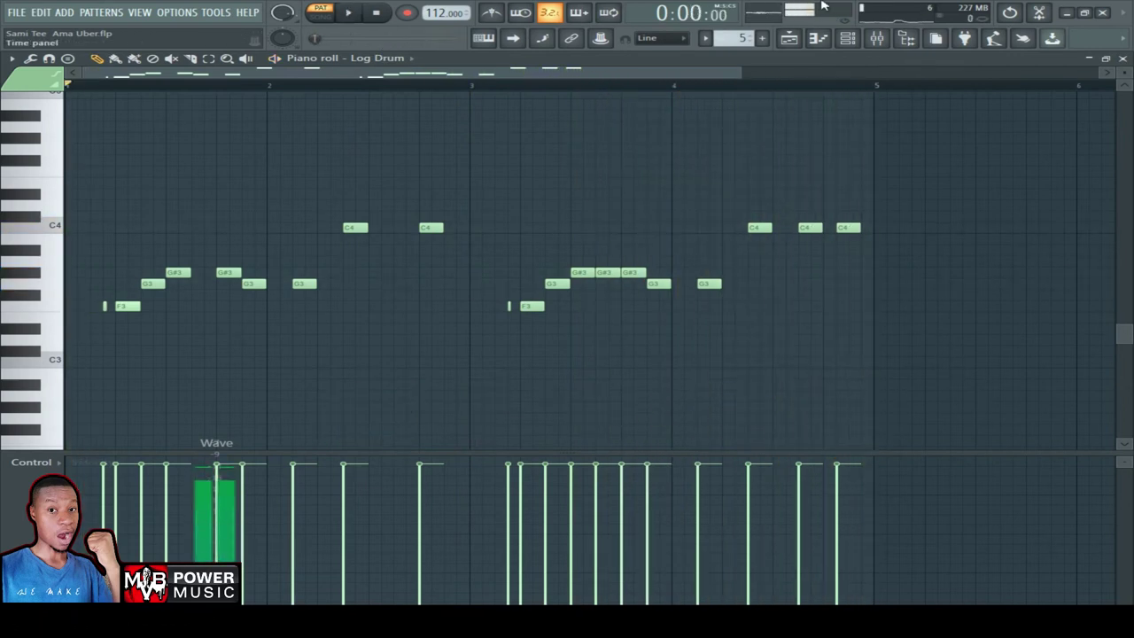
{"action": "left_click", "coordinate": [847, 39]}
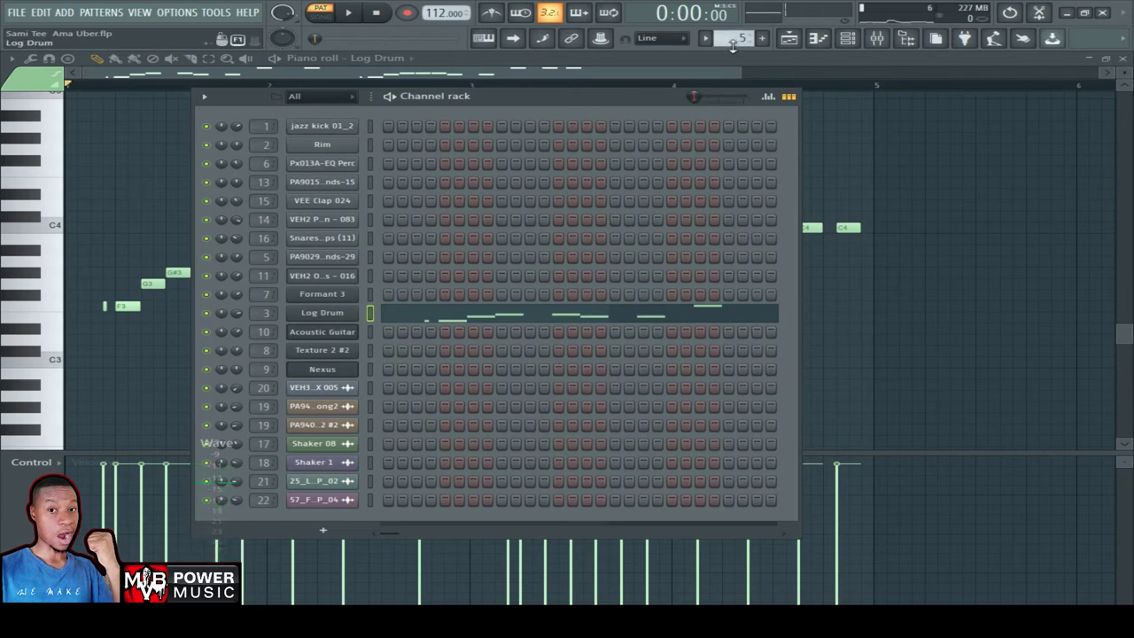
- Switch to pattern 6, view the Formant 3 A#2–F3 melody in the piano roll, then restore the channel rack
{"action": "scroll", "coordinate": [733, 41], "scroll_direction": "up", "scroll_amount": 1}
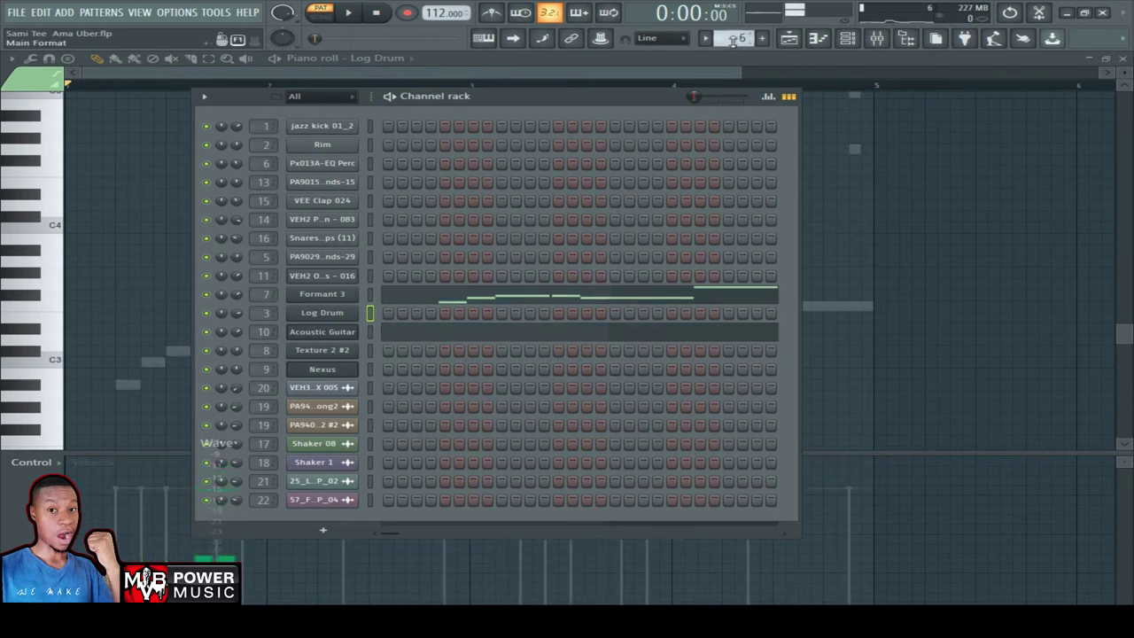
{"action": "left_click", "coordinate": [438, 299]}
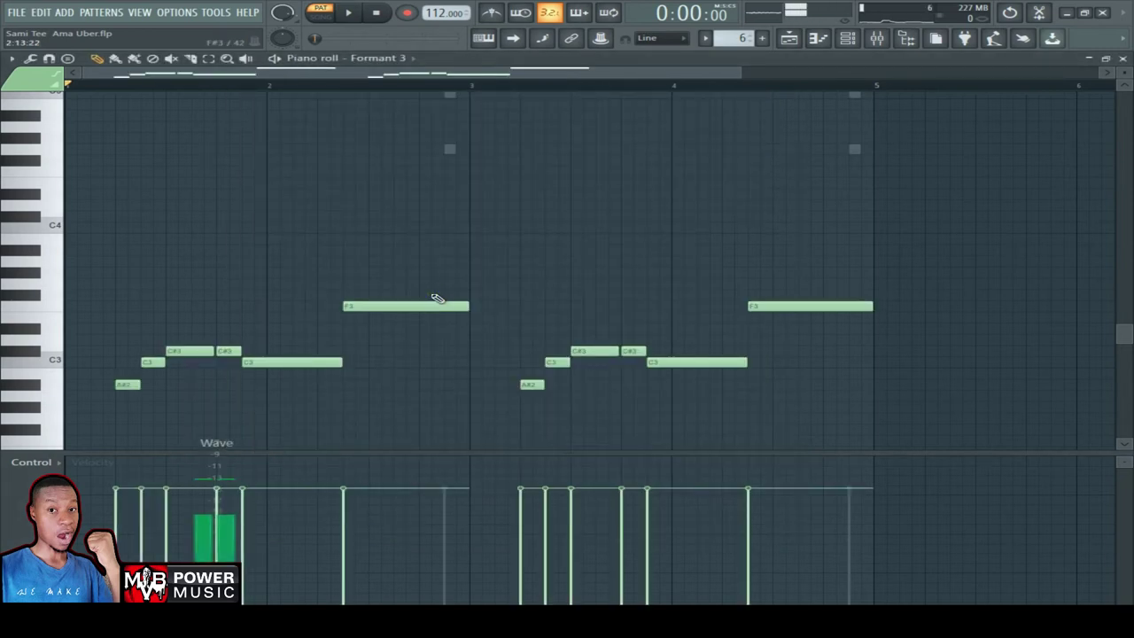
{"action": "scroll", "coordinate": [438, 300], "scroll_direction": "down", "scroll_amount": 1}
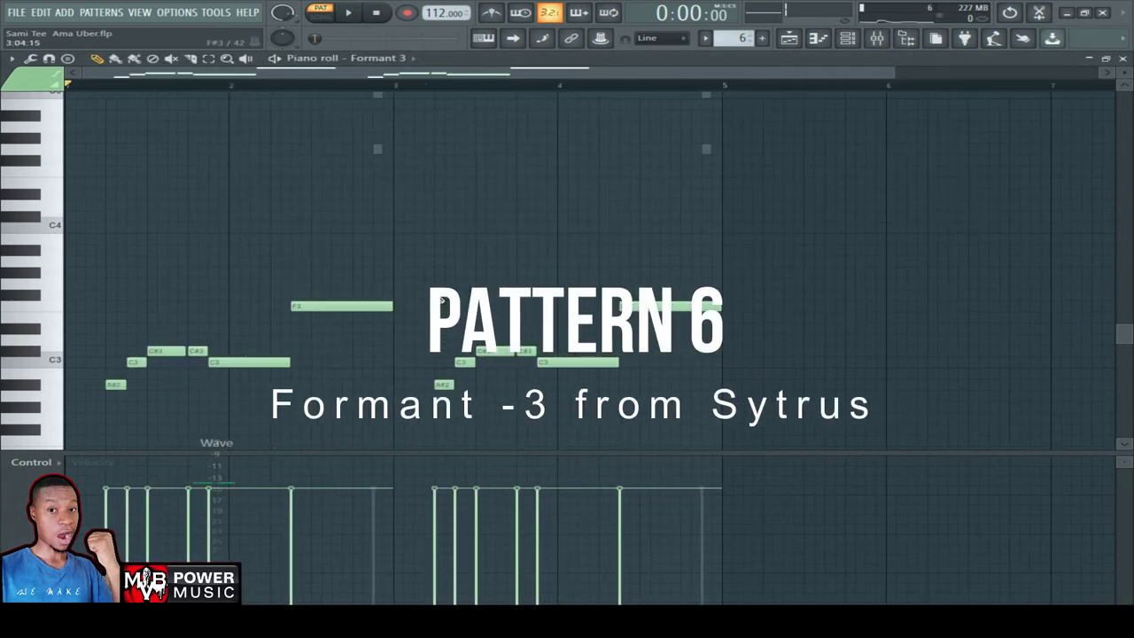
{"action": "scroll", "coordinate": [440, 299], "scroll_direction": "down", "scroll_amount": 2}
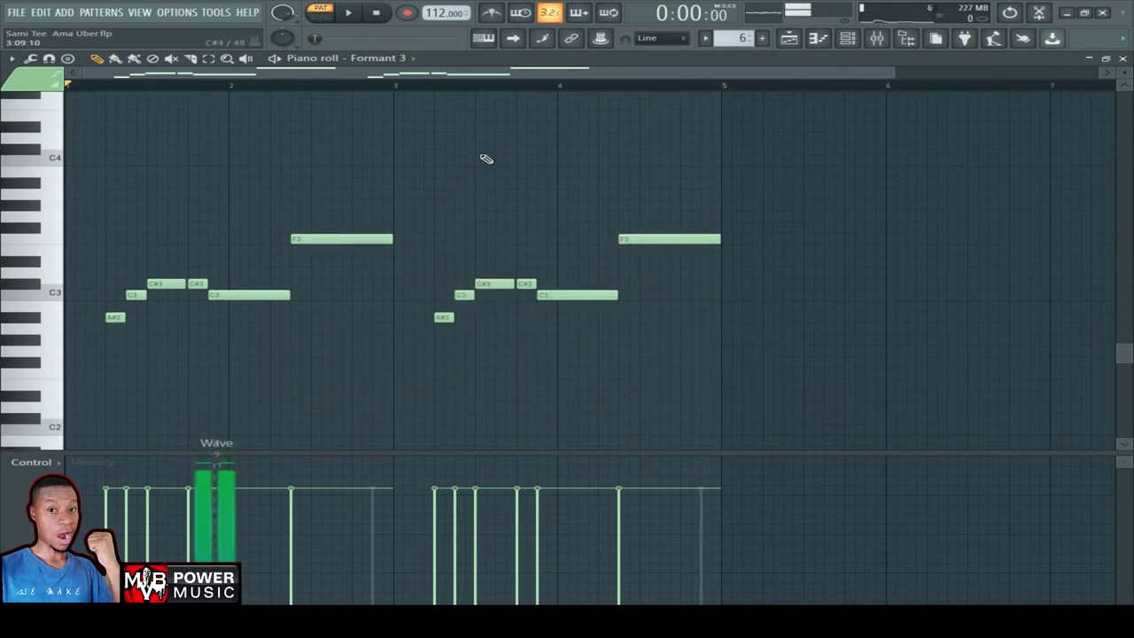
{"action": "left_click", "coordinate": [846, 40]}
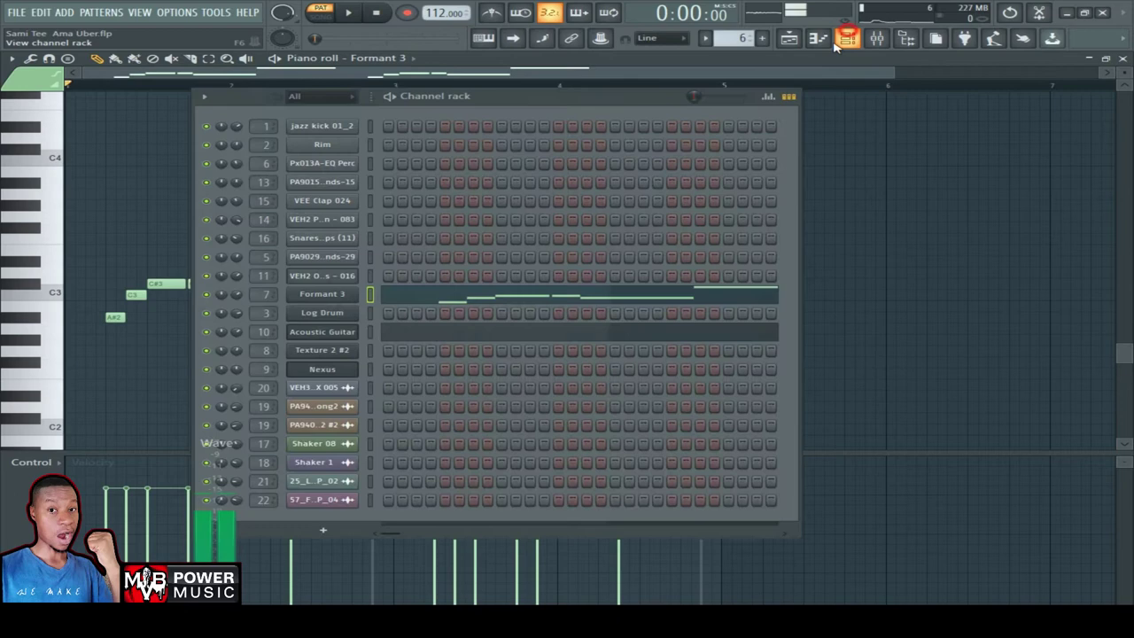
- Open the Formant 3 Sytrus synth, drag its window into view, and bring the channel rack forward
{"action": "left_click", "coordinate": [323, 295]}
{"action": "left_click_drag", "start_coordinate": [636, 206], "coordinate": [387, 172]}
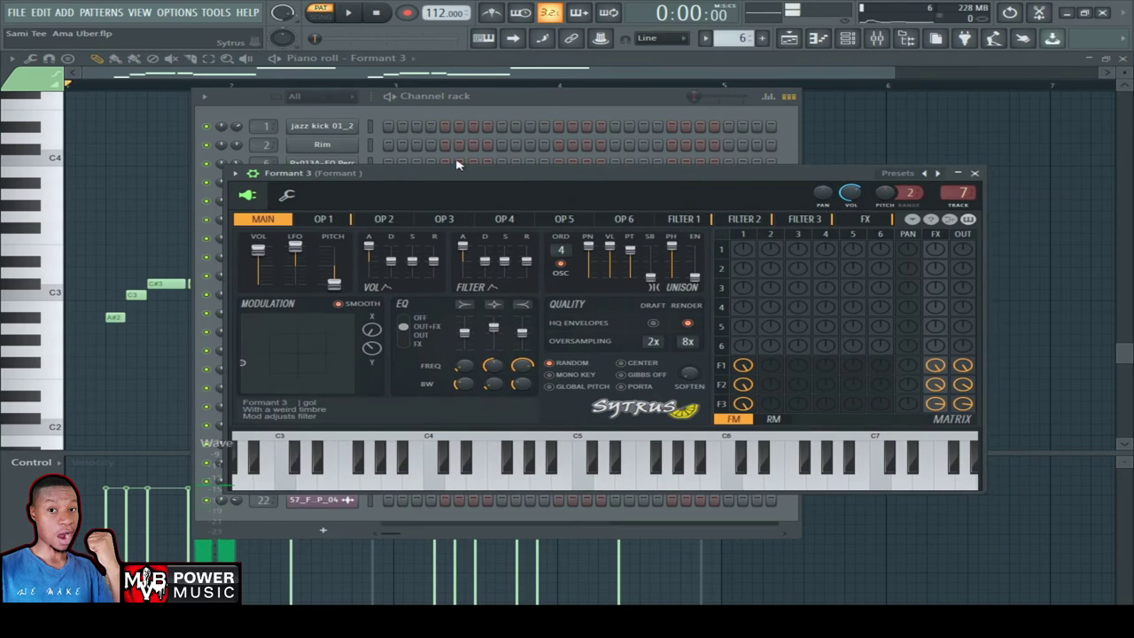
{"action": "left_click", "coordinate": [521, 105]}
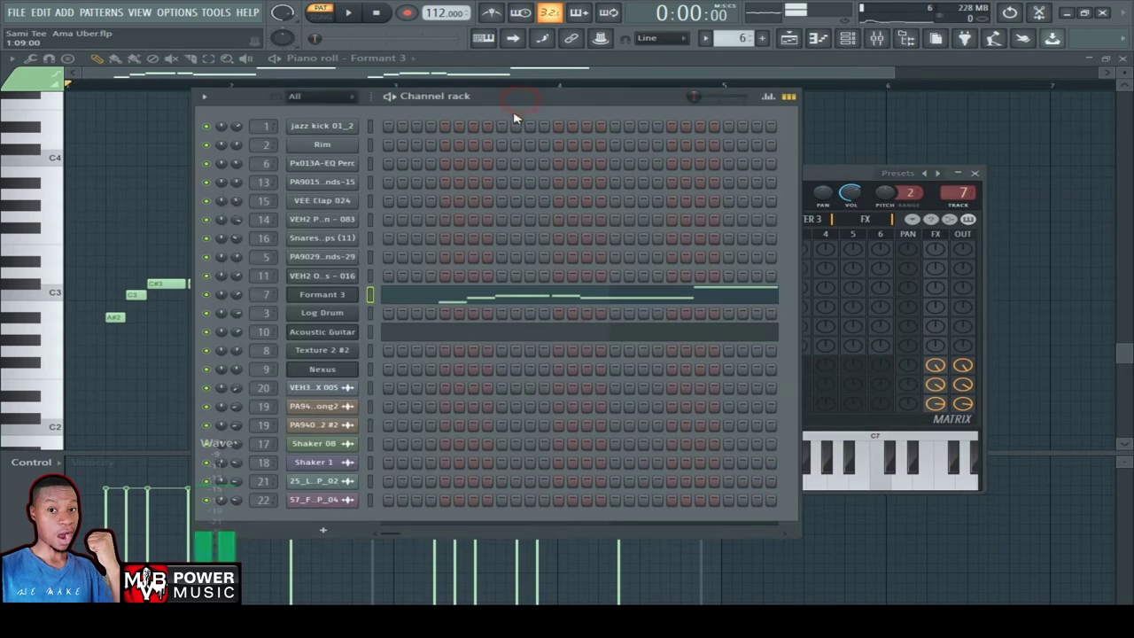
- Look over the Nexus lead plugin, then start pattern 6 playing
{"action": "left_click", "coordinate": [346, 373]}
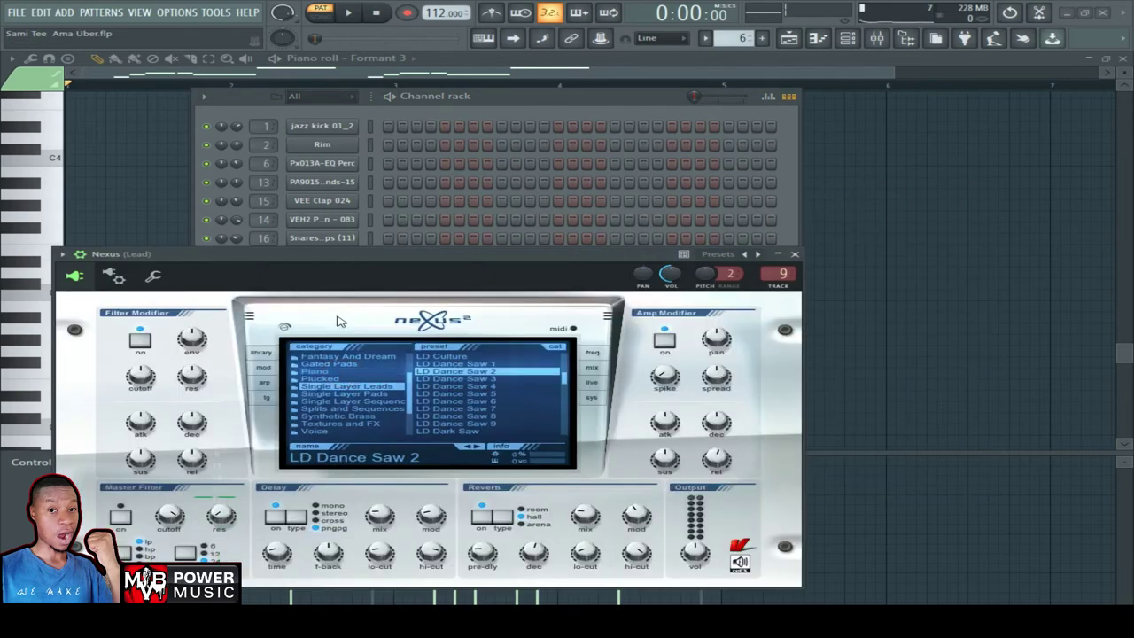
{"action": "left_click", "coordinate": [562, 103]}
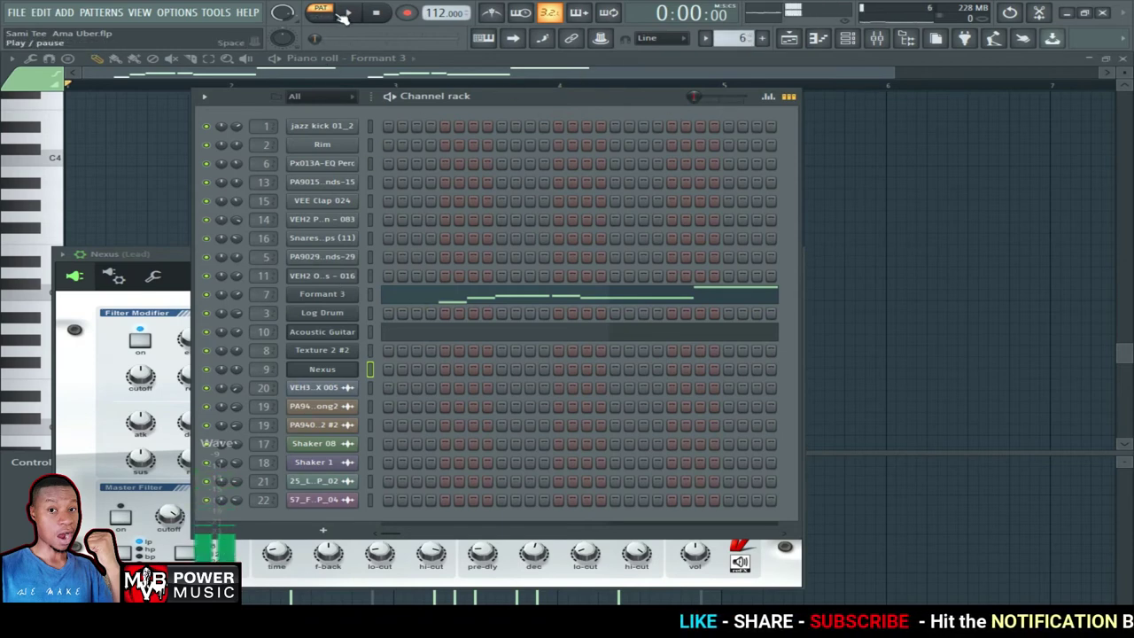
{"action": "left_click", "coordinate": [349, 16]}
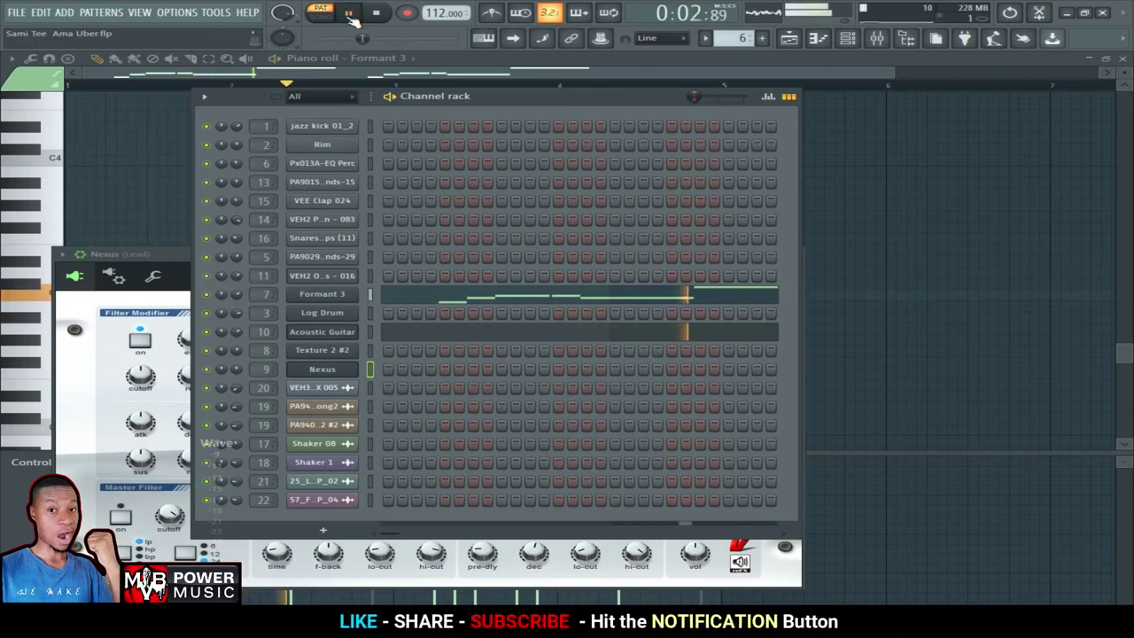
- Show the Formant 3 notes in the piano roll, then stop playback with the channel rack on top
{"action": "left_click", "coordinate": [486, 297]}
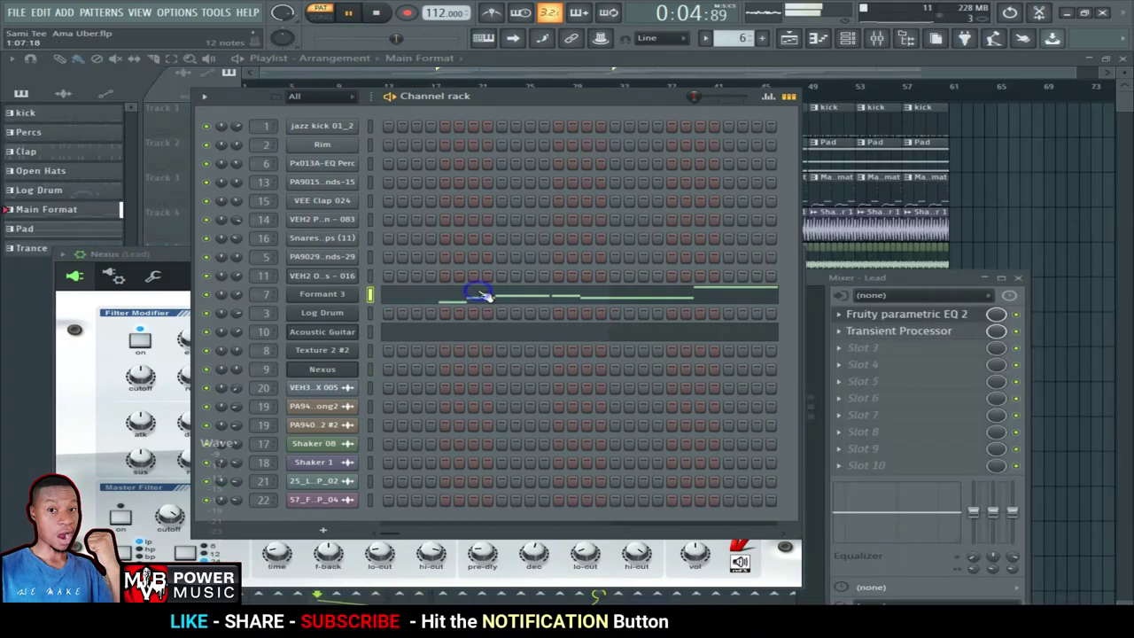
{"action": "left_click", "coordinate": [470, 296]}
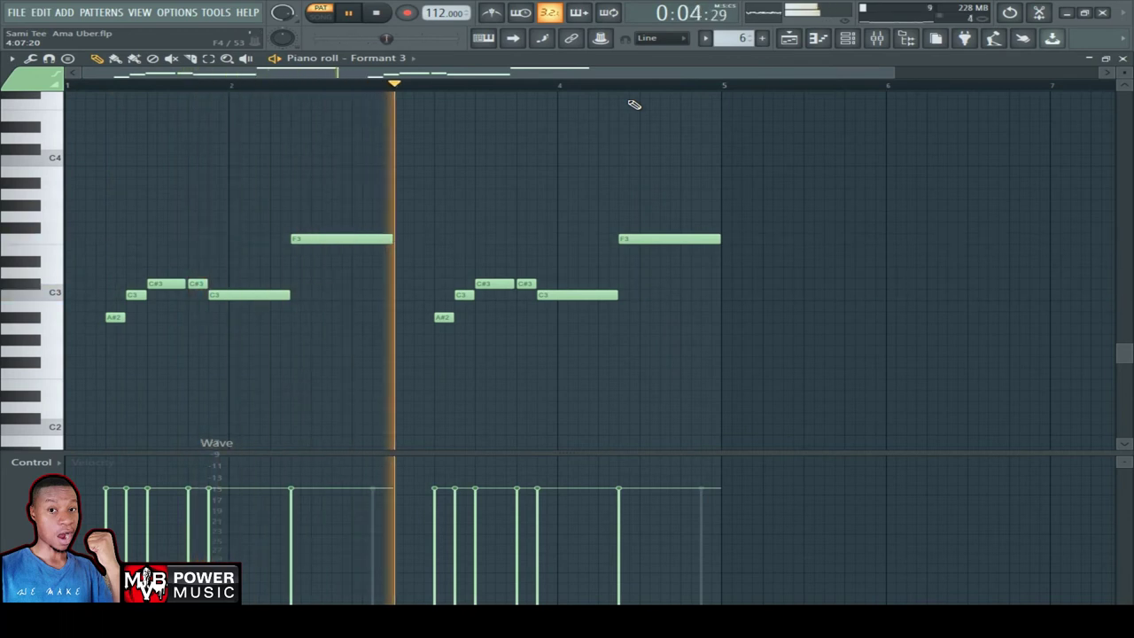
{"action": "key", "text": "F6"}
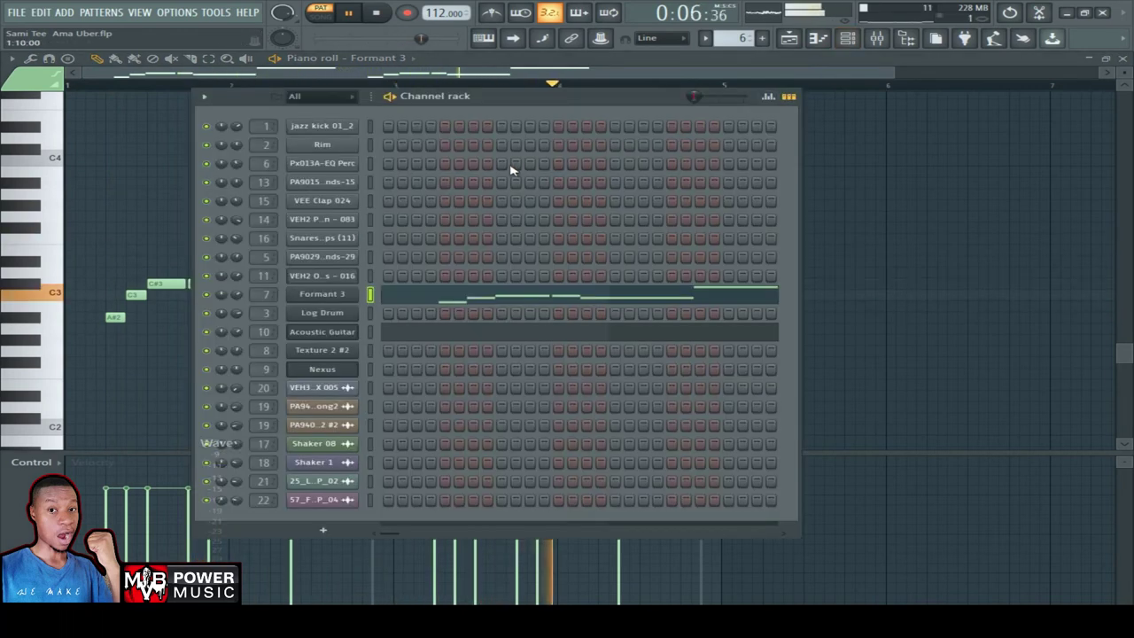
{"action": "key", "text": "space"}
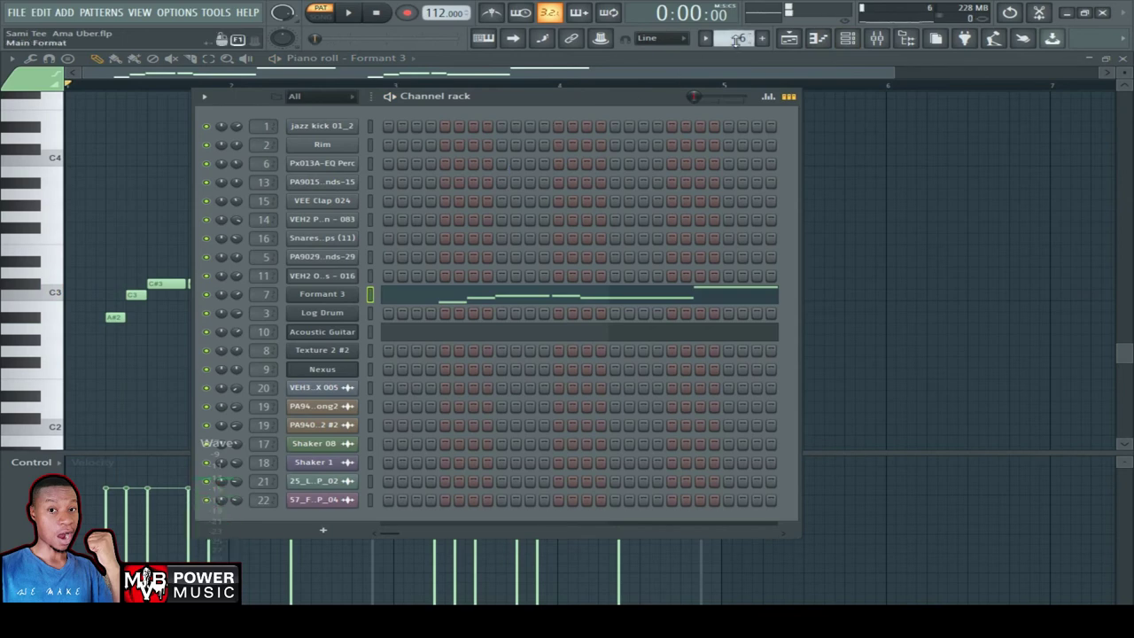
- Switch to pattern 7 and inspect the Texture 2 #2 channel's Sytrus synth
{"action": "scroll", "coordinate": [736, 40], "scroll_direction": "up", "scroll_amount": 1}
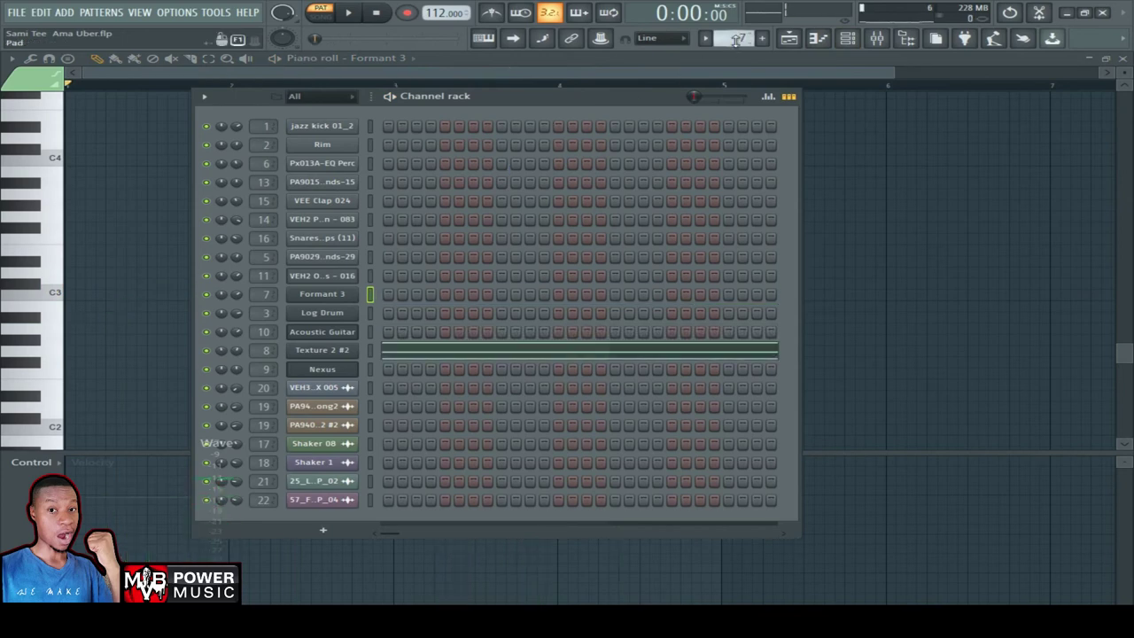
{"action": "left_click", "coordinate": [326, 350]}
{"action": "left_click_drag", "start_coordinate": [607, 247], "coordinate": [436, 202]}
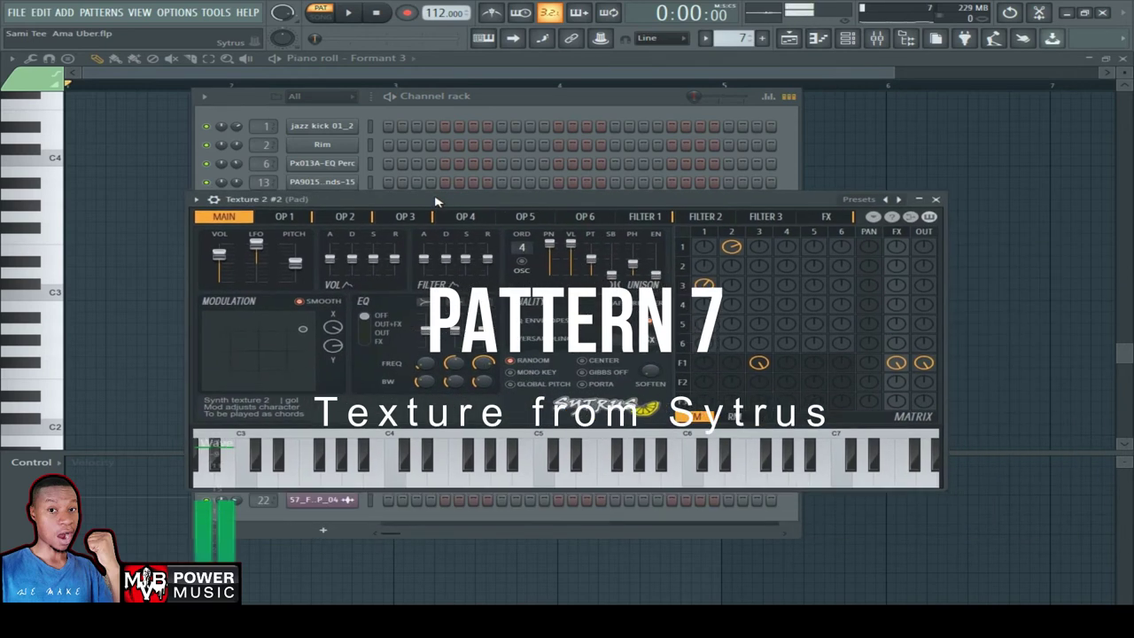
{"action": "left_click", "coordinate": [510, 101]}
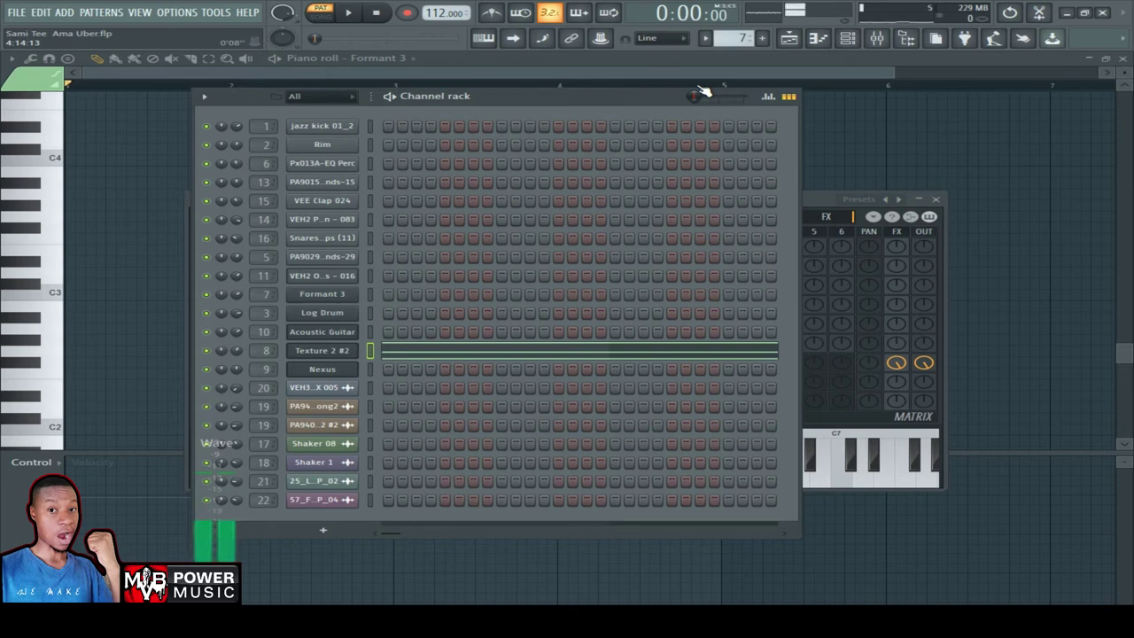
- Play the Texture 2 #2 pad pattern, then show the full playlist arrangement
{"action": "scroll", "coordinate": [740, 40], "scroll_direction": "up", "scroll_amount": 1}
{"action": "key", "text": "space"}
{"action": "key", "text": "space"}
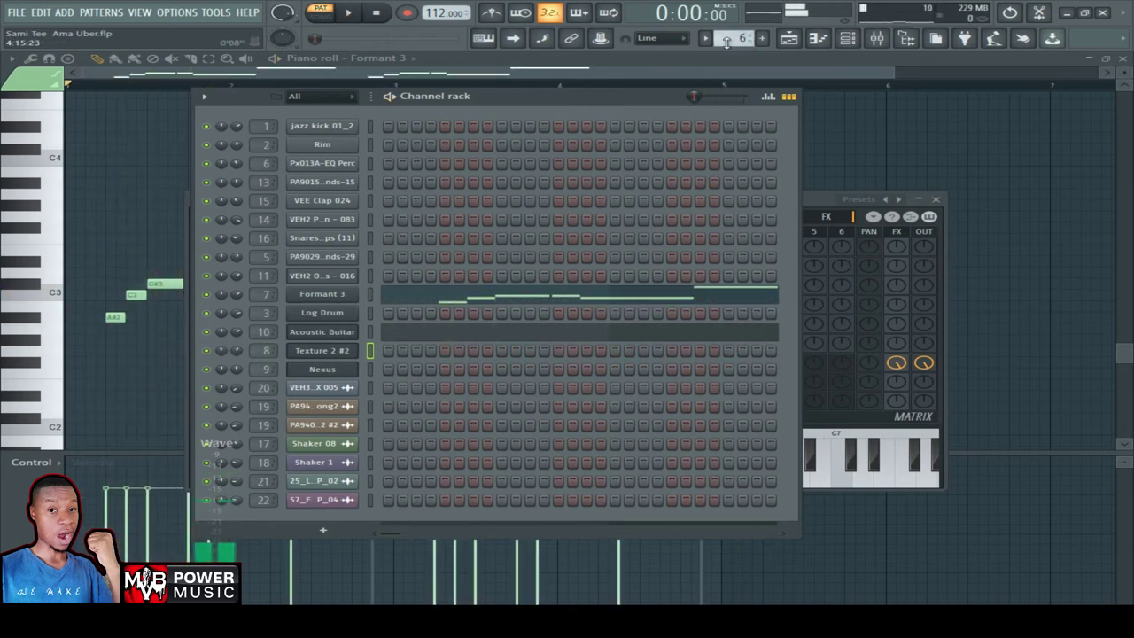
{"action": "scroll", "coordinate": [729, 38], "scroll_direction": "up", "scroll_amount": 1}
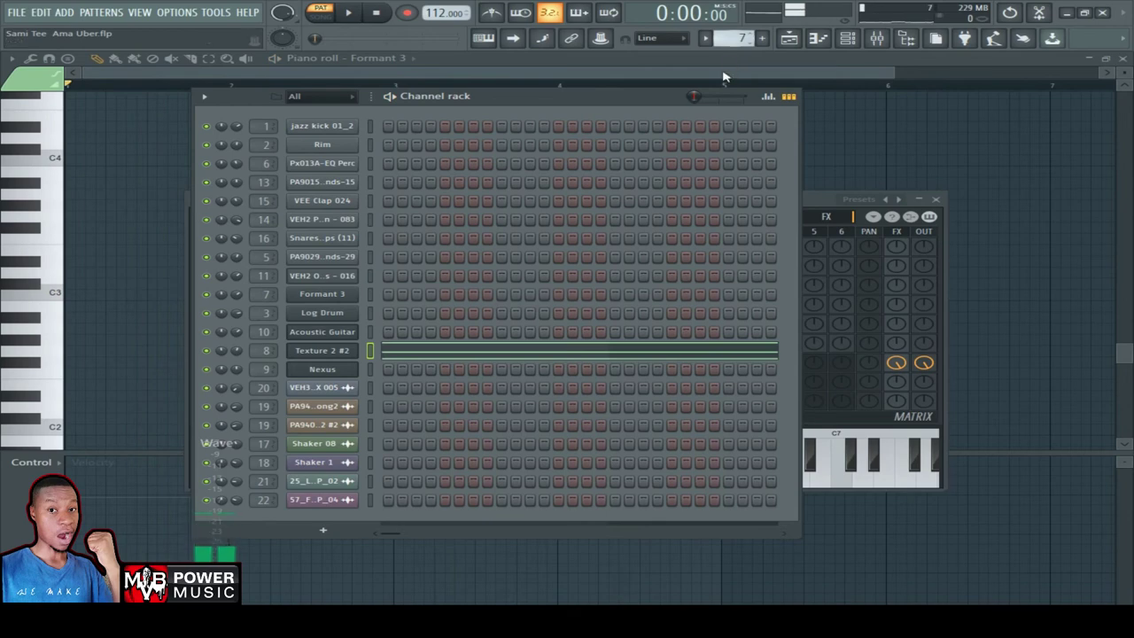
{"action": "left_click", "coordinate": [792, 39]}
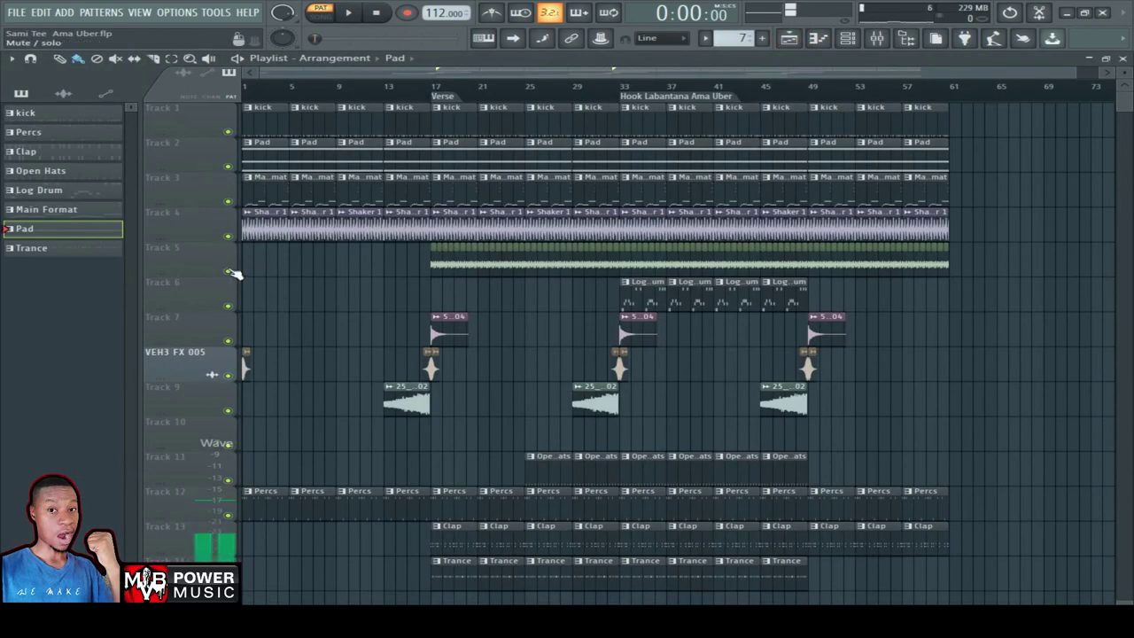
- Solo Track 3 with Track 2's Pad clips, then play the arrangement in SONG mode
{"action": "right_click", "coordinate": [228, 203]}
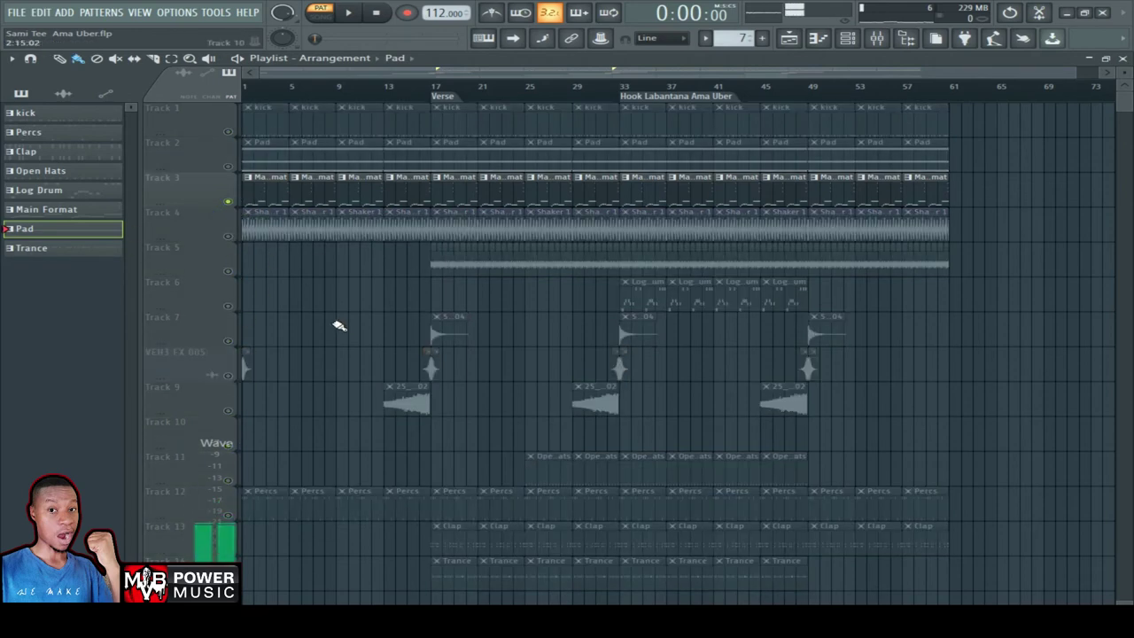
{"action": "scroll", "coordinate": [340, 325], "scroll_direction": "down", "scroll_amount": 3}
{"action": "scroll", "coordinate": [338, 324], "scroll_direction": "up", "scroll_amount": 3}
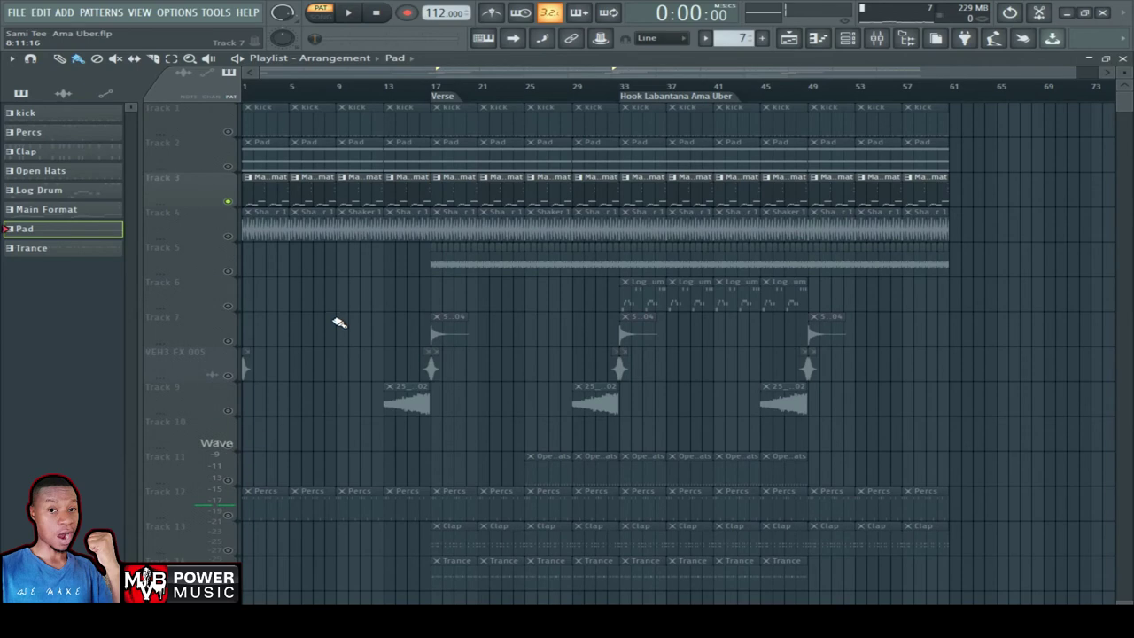
{"action": "left_click", "coordinate": [228, 167]}
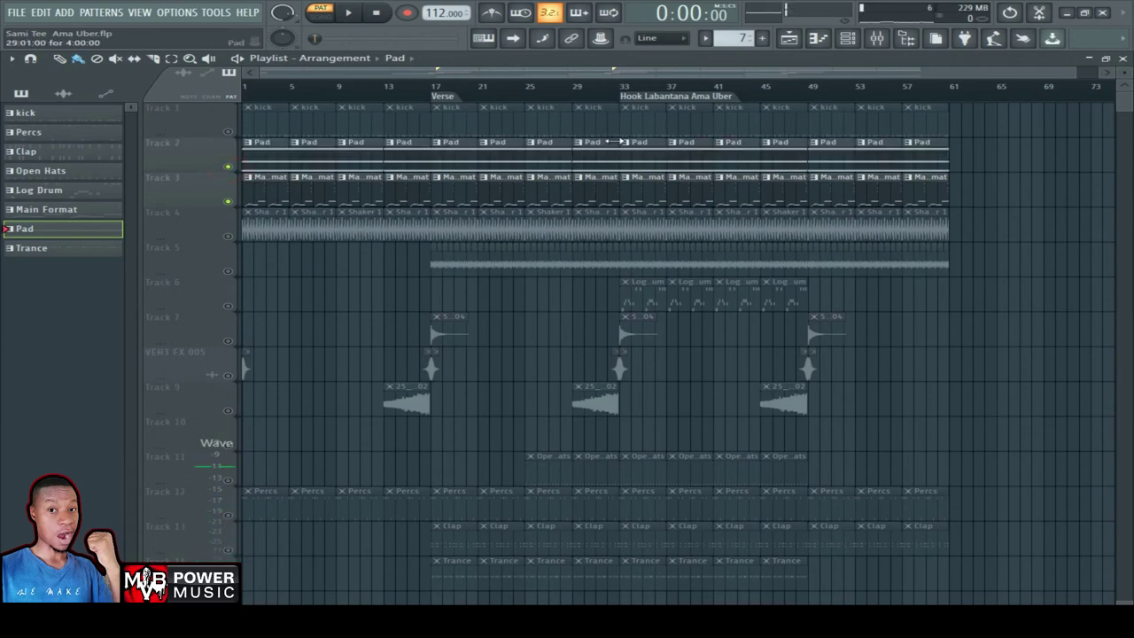
{"action": "scroll", "coordinate": [653, 76], "scroll_direction": "up", "scroll_amount": 3}
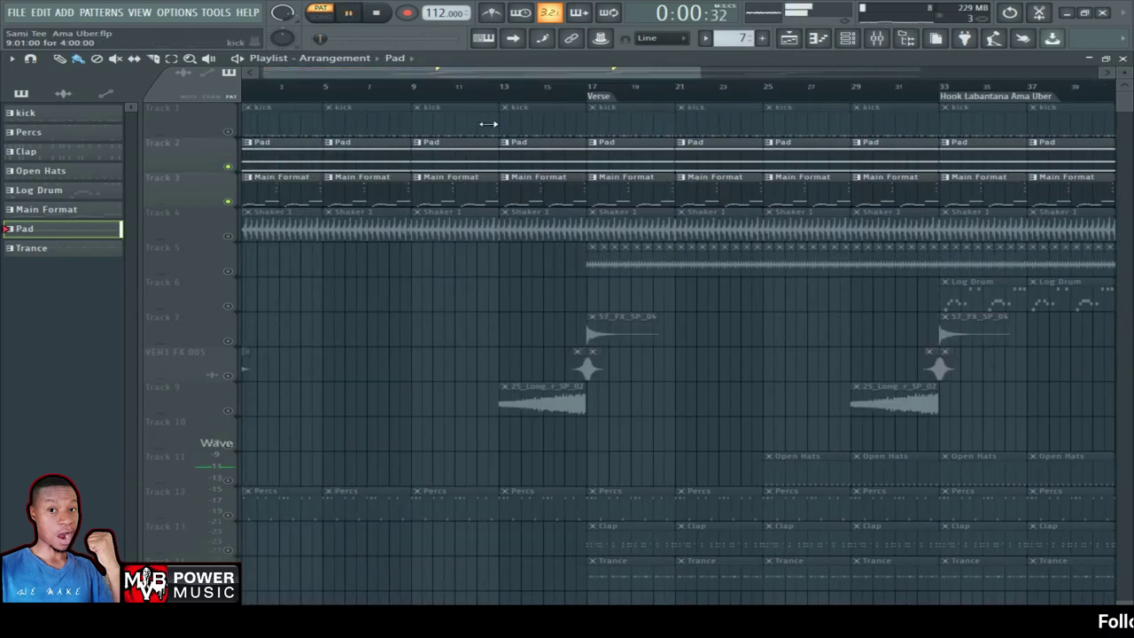
{"action": "left_click", "coordinate": [320, 17]}
{"action": "key", "text": "space"}
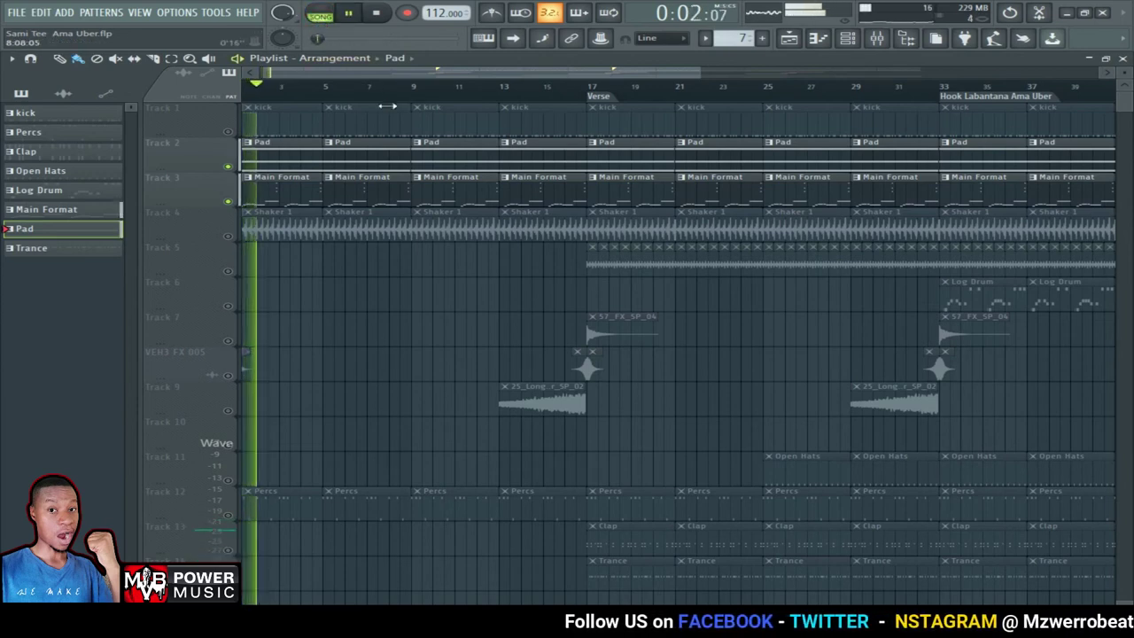
- View the Pad clip's notes, stop the song, and scroll the channel rack to pattern 8 Trance
{"action": "double_click", "coordinate": [357, 148]}
{"action": "key", "text": "F6"}
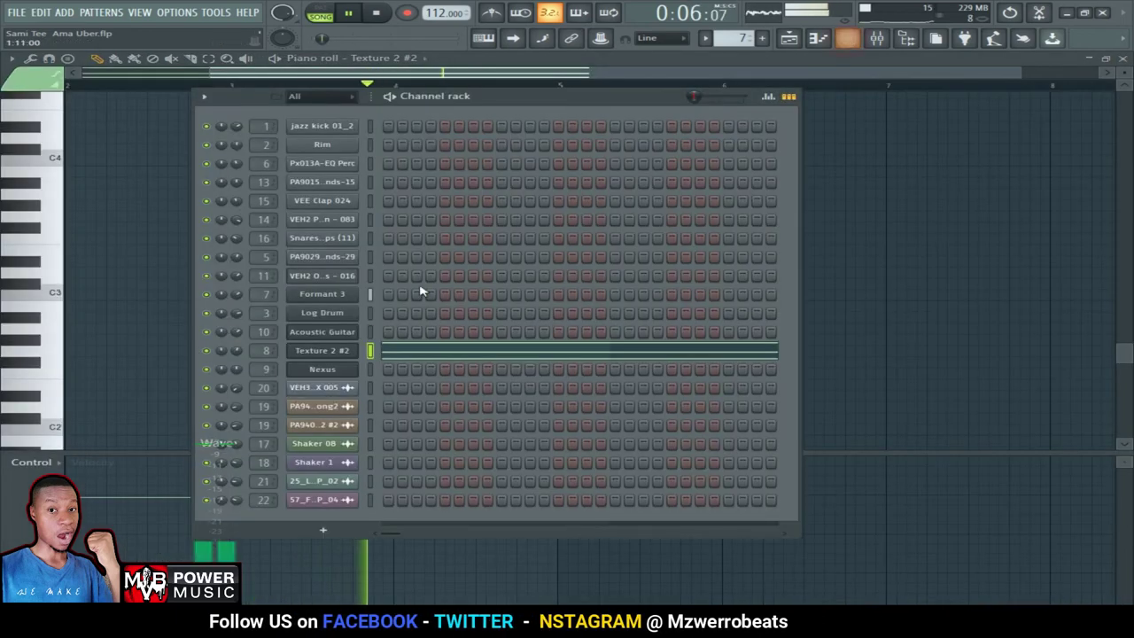
{"action": "left_click", "coordinate": [789, 40]}
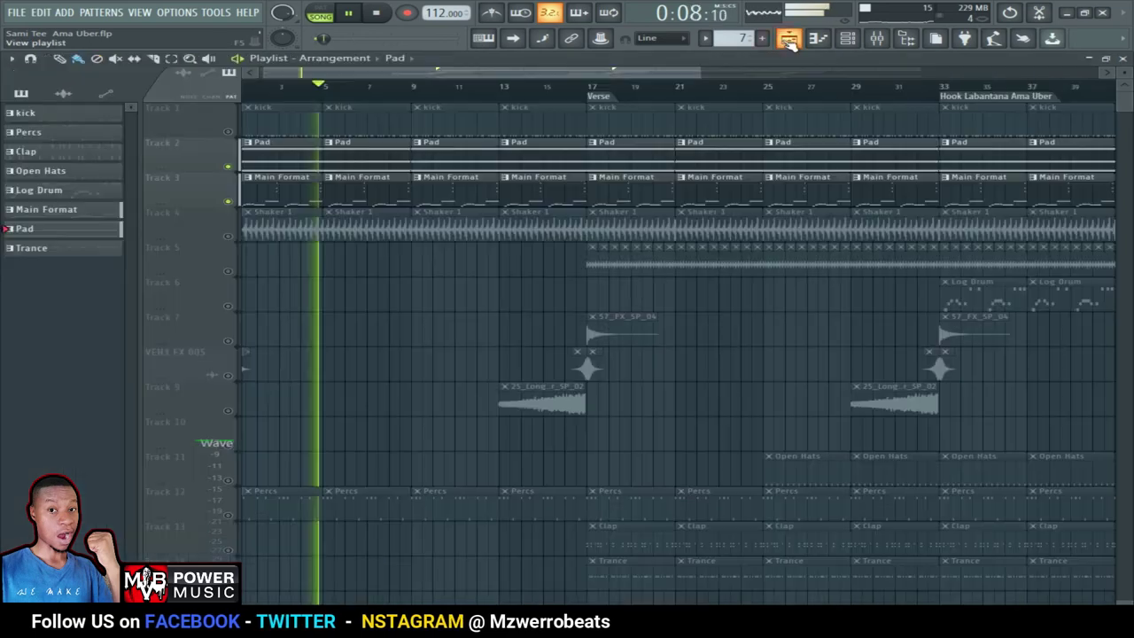
{"action": "key", "text": "space"}
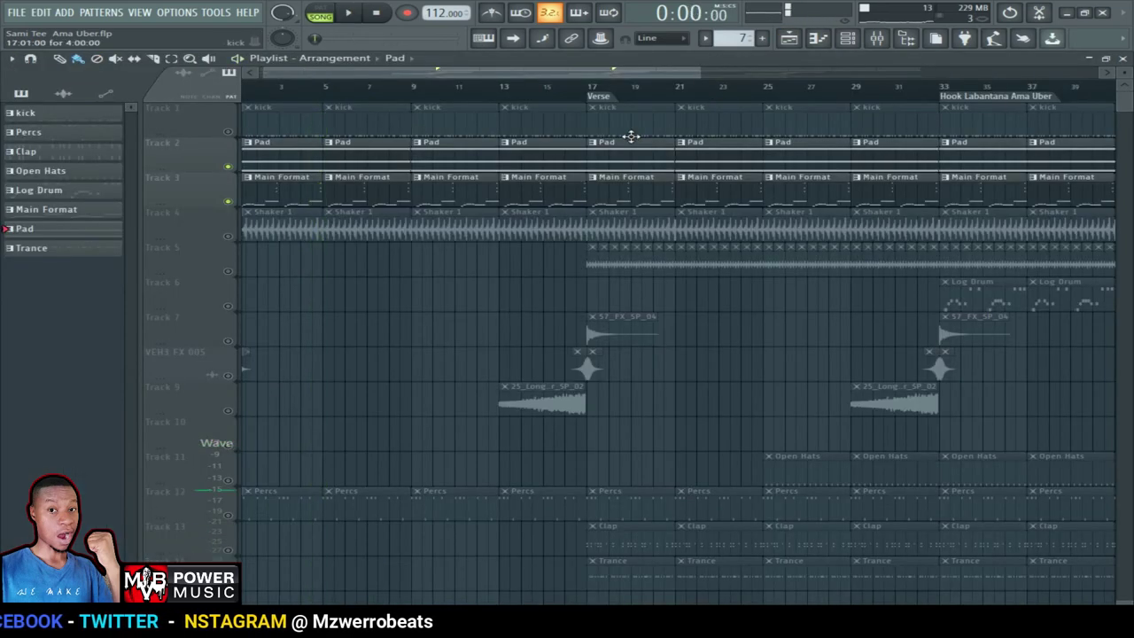
{"action": "key", "text": "F6"}
{"action": "scroll", "coordinate": [723, 36], "scroll_direction": "up", "scroll_amount": 1}
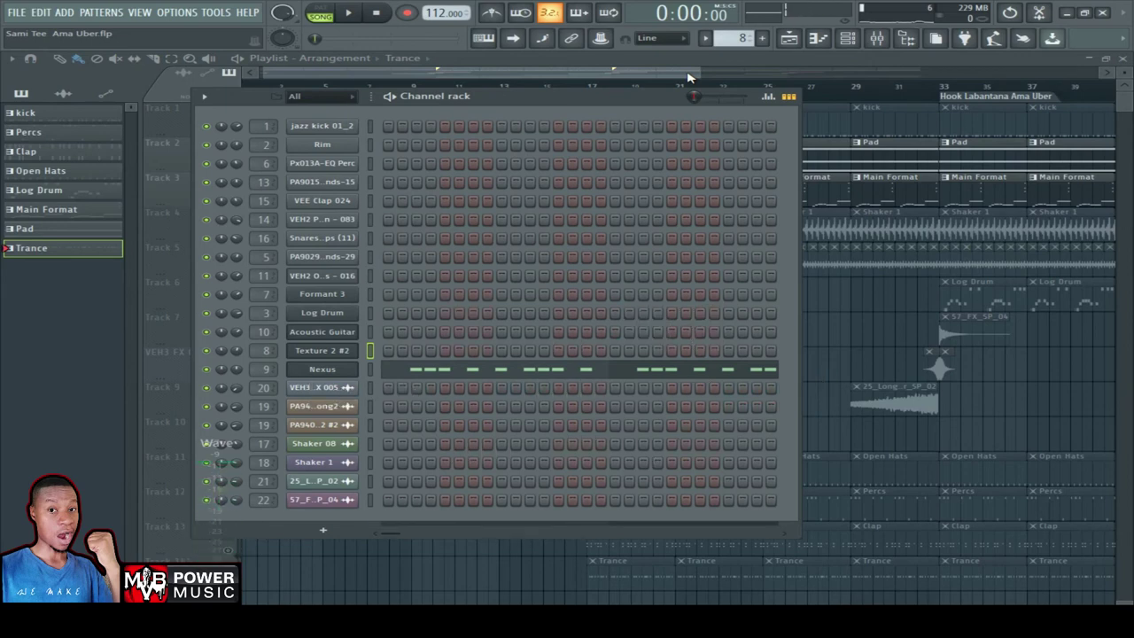
- Review the Nexus lead's LD Dance Saw 2 preset in its plugin window
{"action": "left_click", "coordinate": [312, 370]}
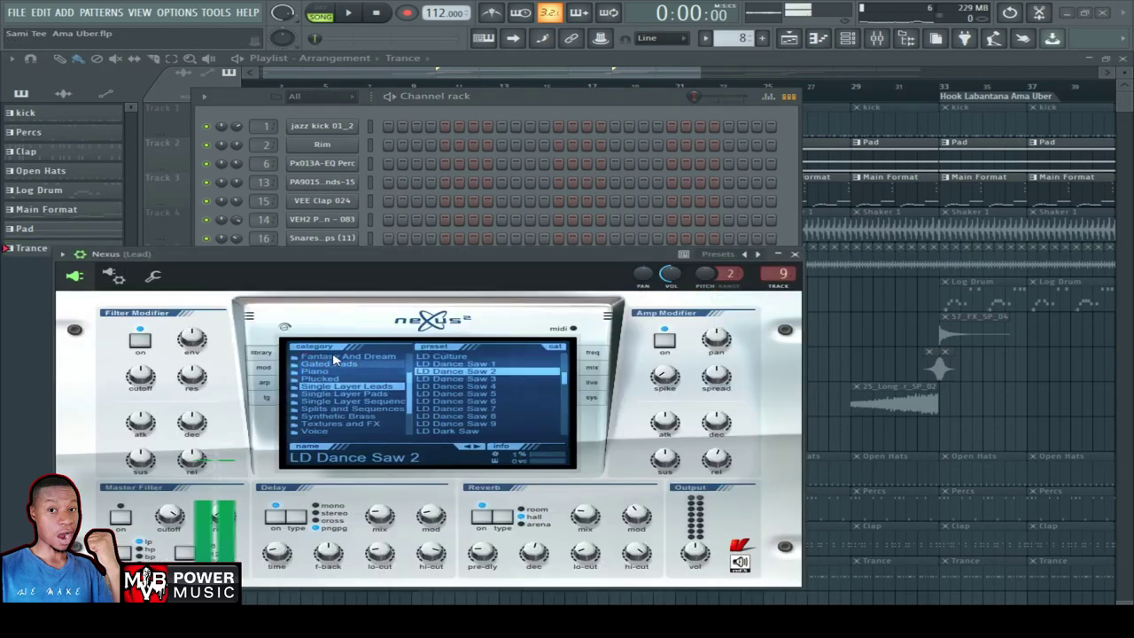
{"action": "left_click_drag", "start_coordinate": [435, 259], "coordinate": [487, 224]}
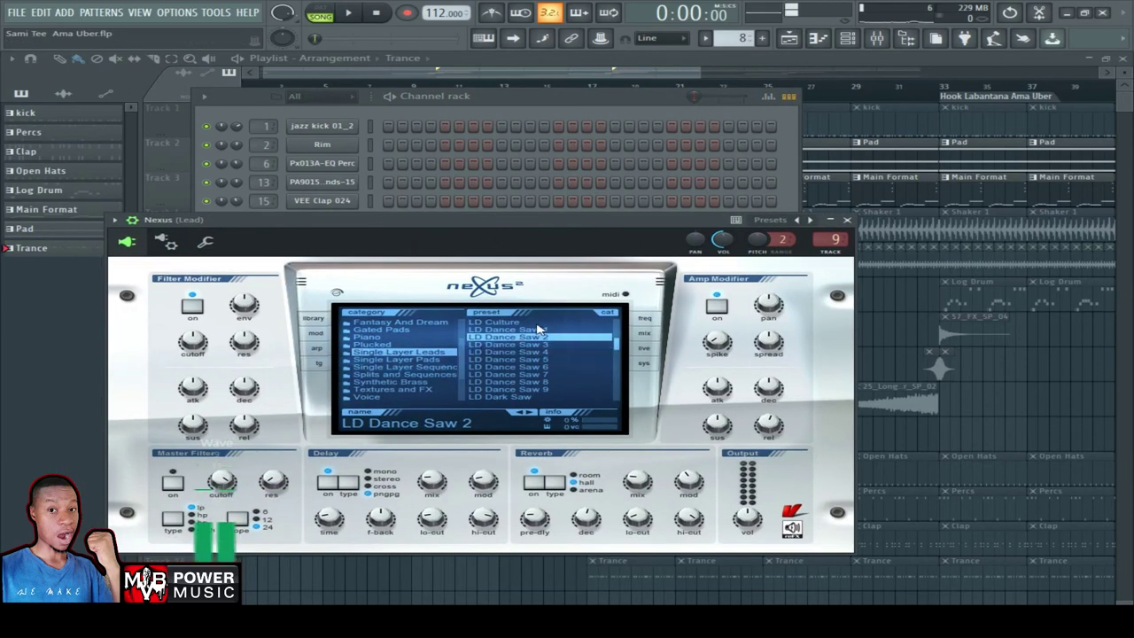
{"action": "left_click", "coordinate": [551, 99]}
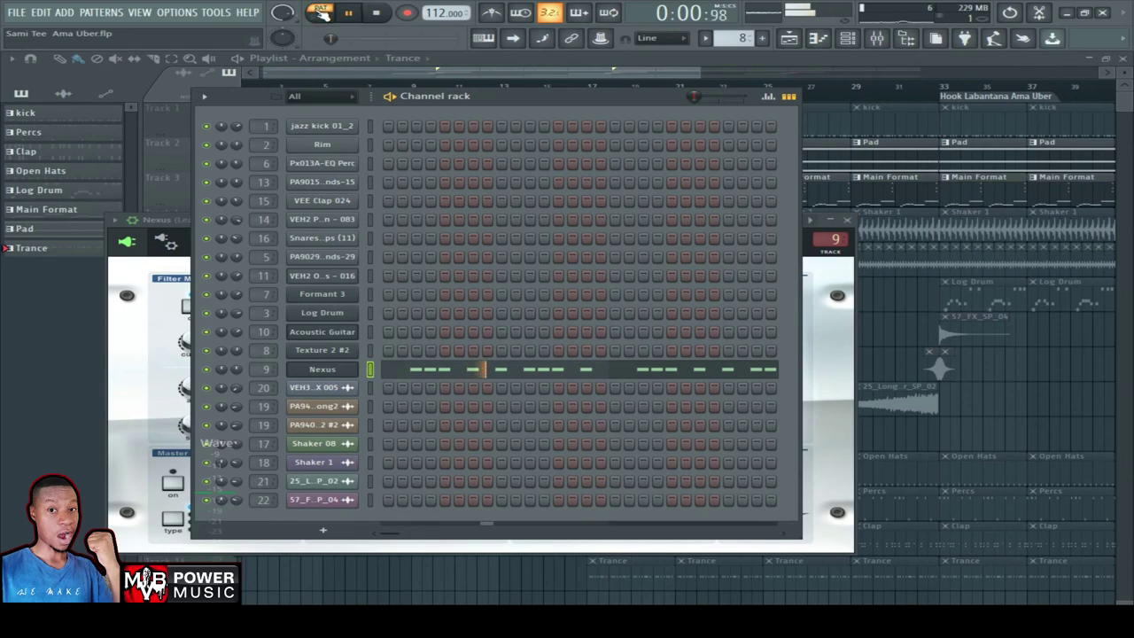
- Check the Nexus lead's effects in the mixer, then return to the channel rack
{"action": "left_click", "coordinate": [874, 42]}
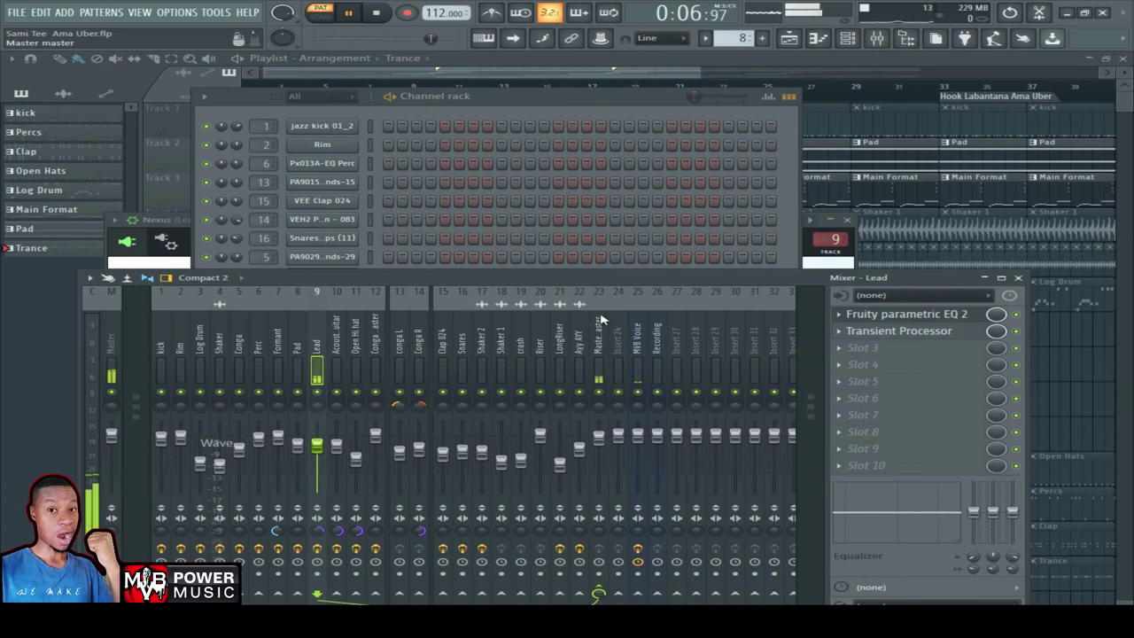
{"action": "left_click", "coordinate": [602, 108]}
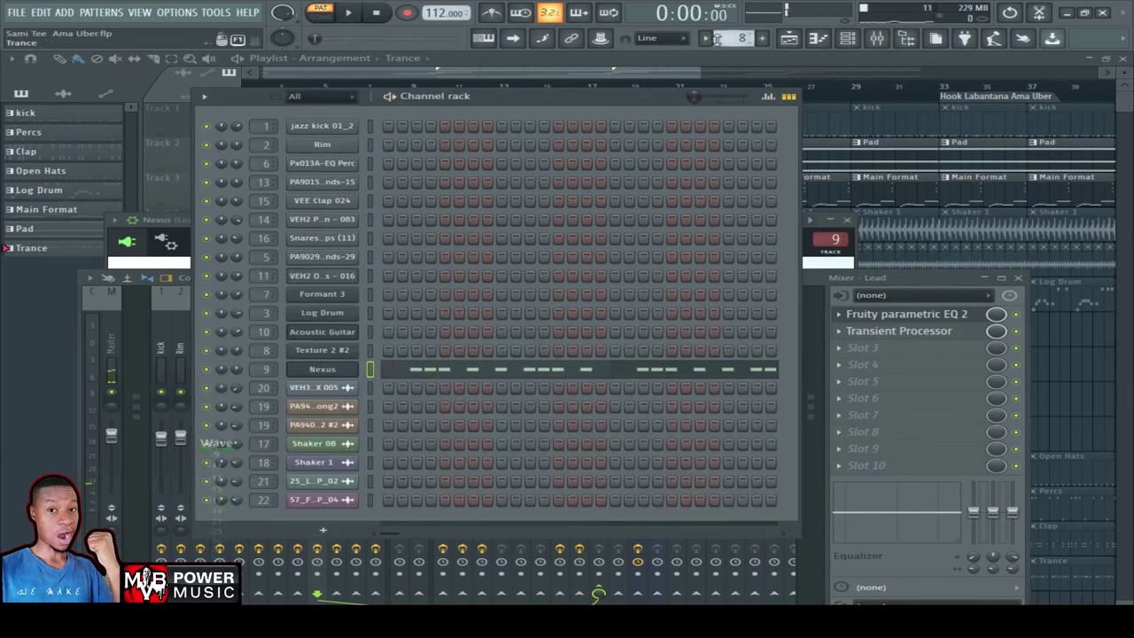
{"action": "scroll", "coordinate": [718, 39], "scroll_direction": "up", "scroll_amount": 1}
{"action": "scroll", "coordinate": [718, 39], "scroll_direction": "down", "scroll_amount": 8}
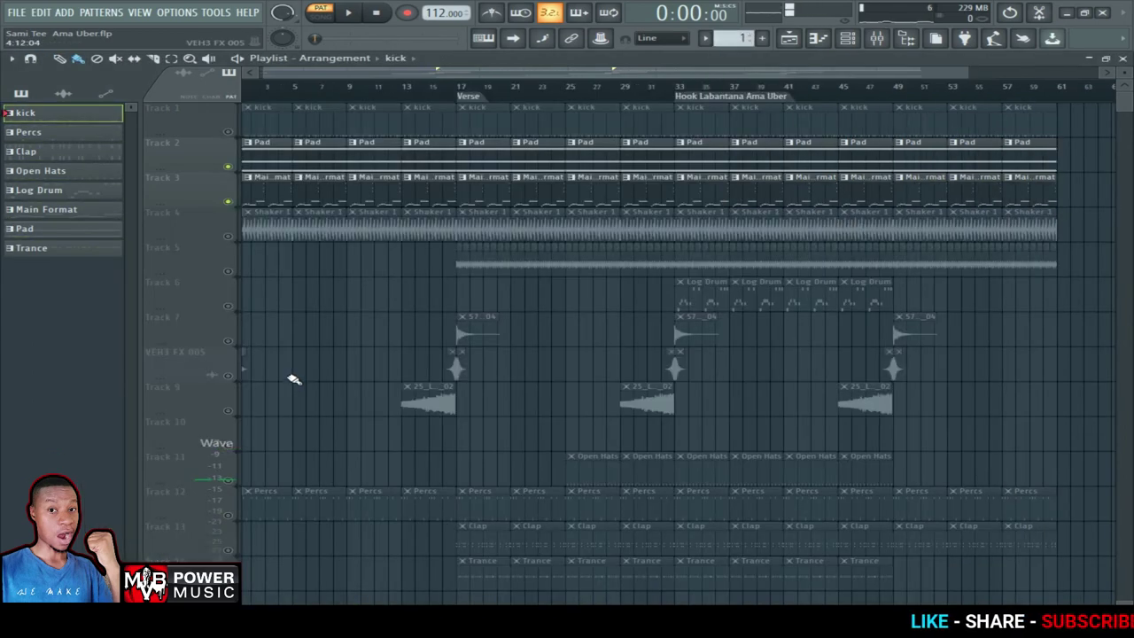
- In the playlist, solo Track 5, then release the solo so all tracks play
{"action": "key", "text": "F5"}
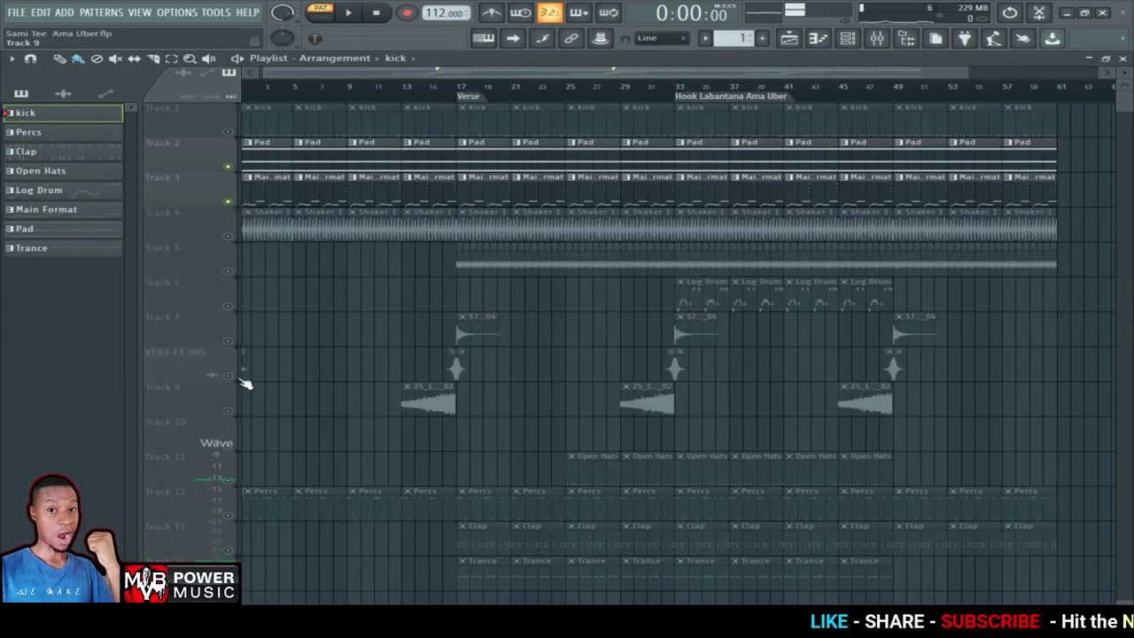
{"action": "right_click", "coordinate": [228, 270]}
{"action": "right_click", "coordinate": [230, 272]}
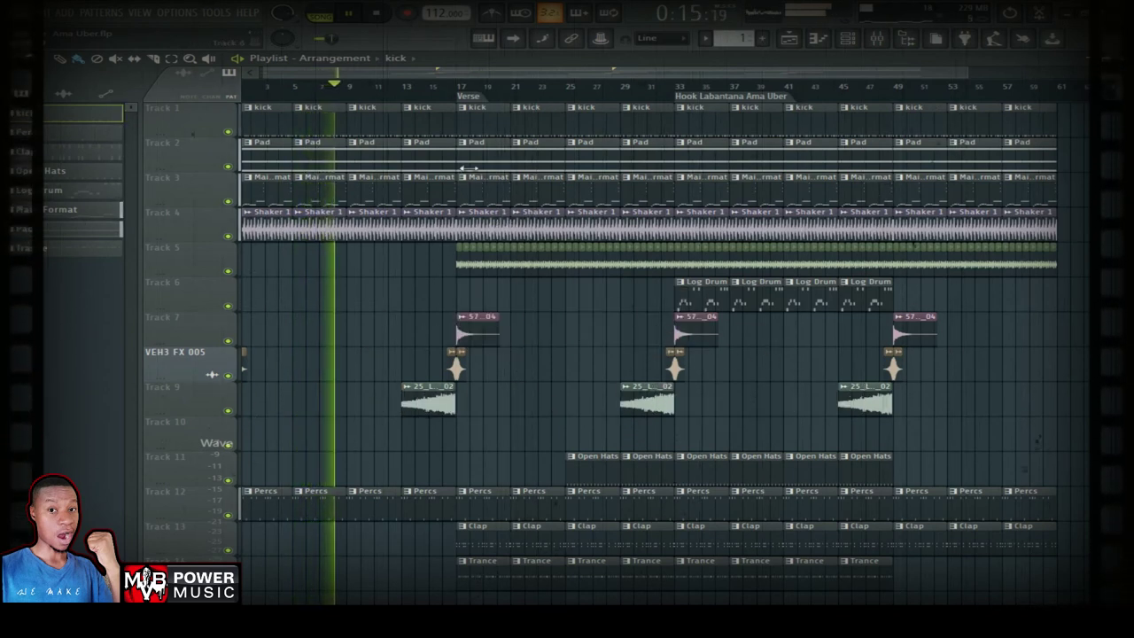
- Jump the playhead to bar 17 (Verse), bar 24, then bar 33 (Hook)
{"action": "left_click", "coordinate": [459, 93]}
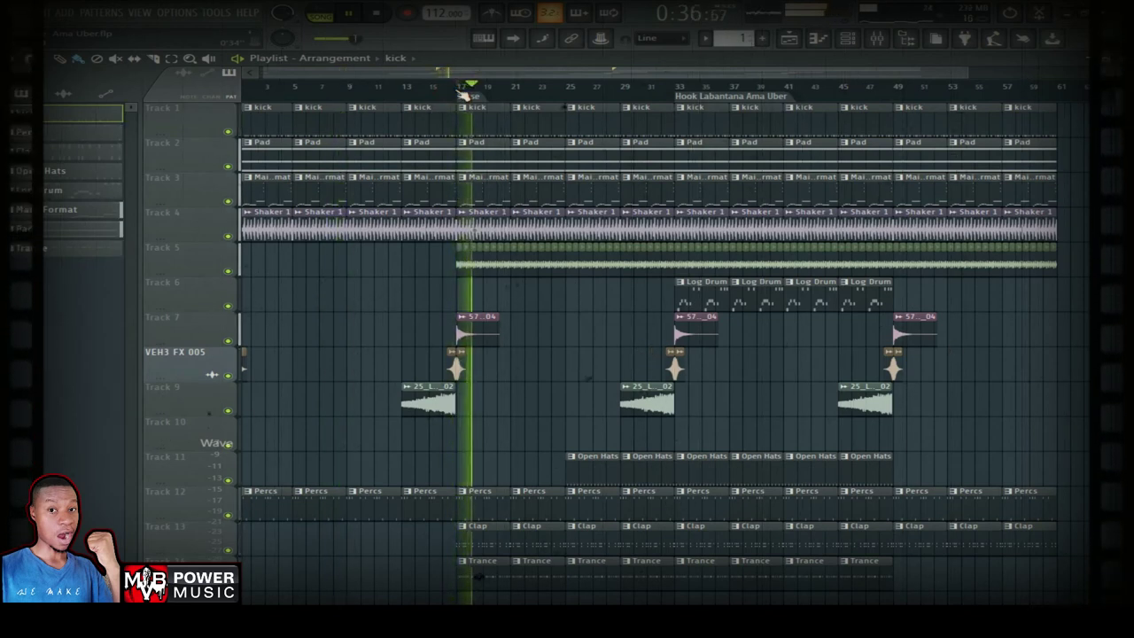
{"action": "left_click", "coordinate": [568, 99]}
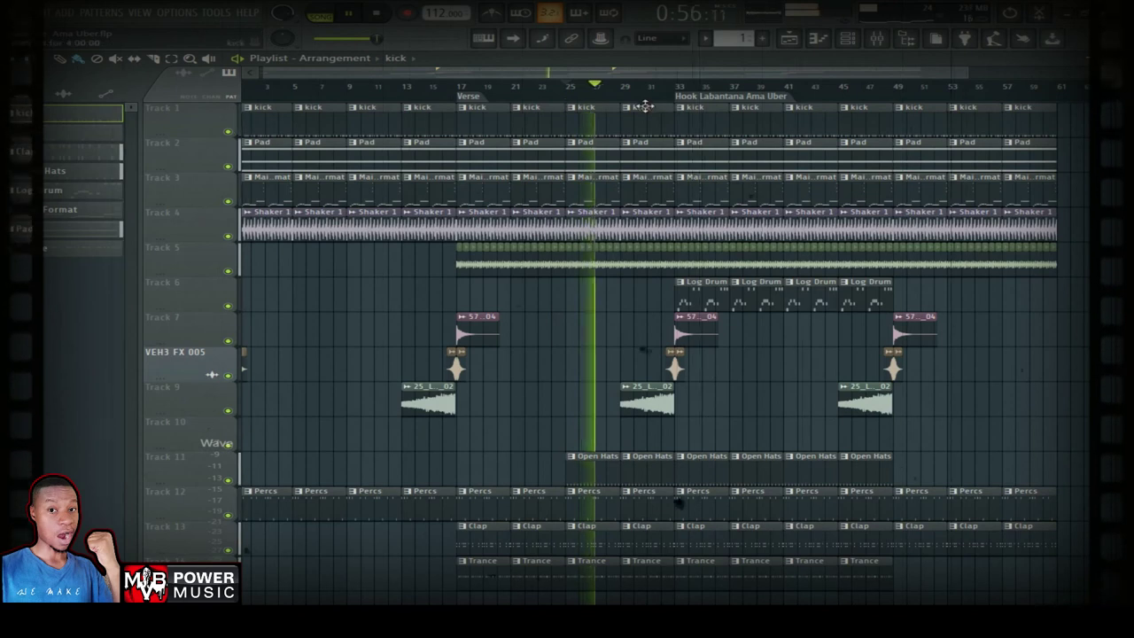
{"action": "left_click", "coordinate": [677, 93]}
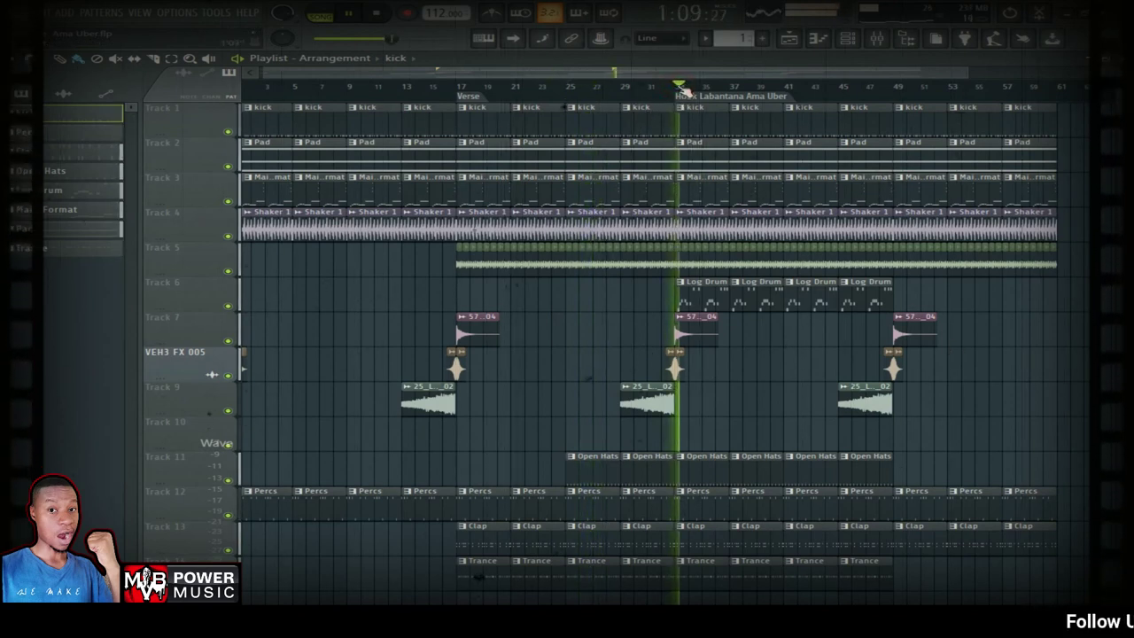